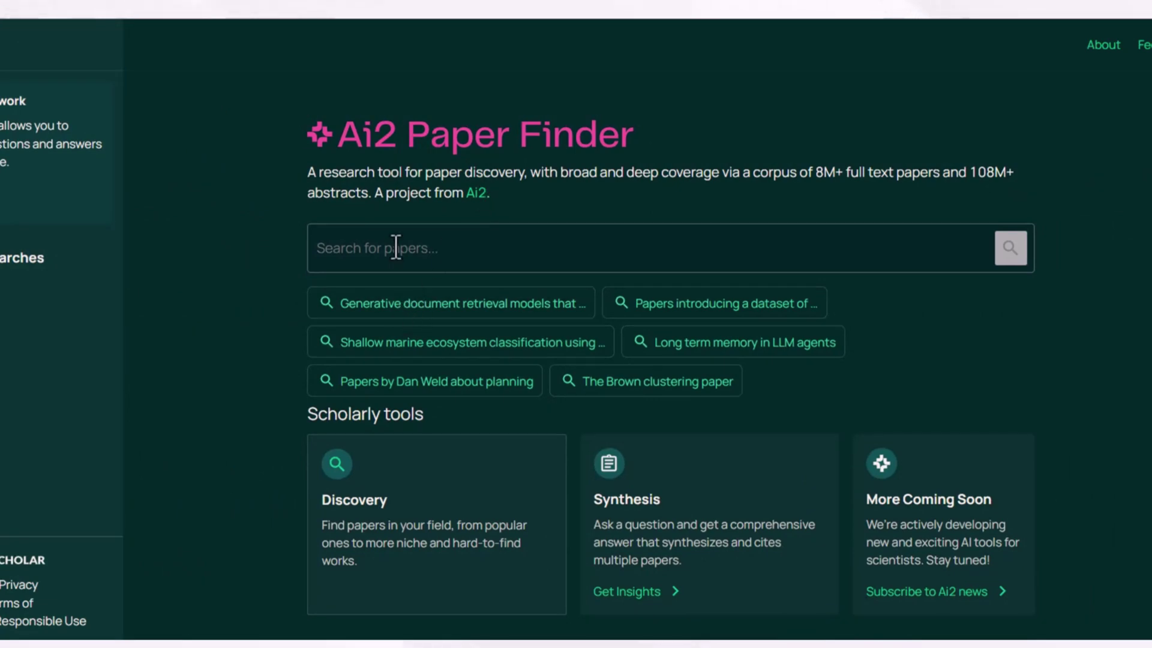
# - Run the suggested 'Generative document retrieval models that…' search, which returns 62 papers
pyautogui.click(416, 304)
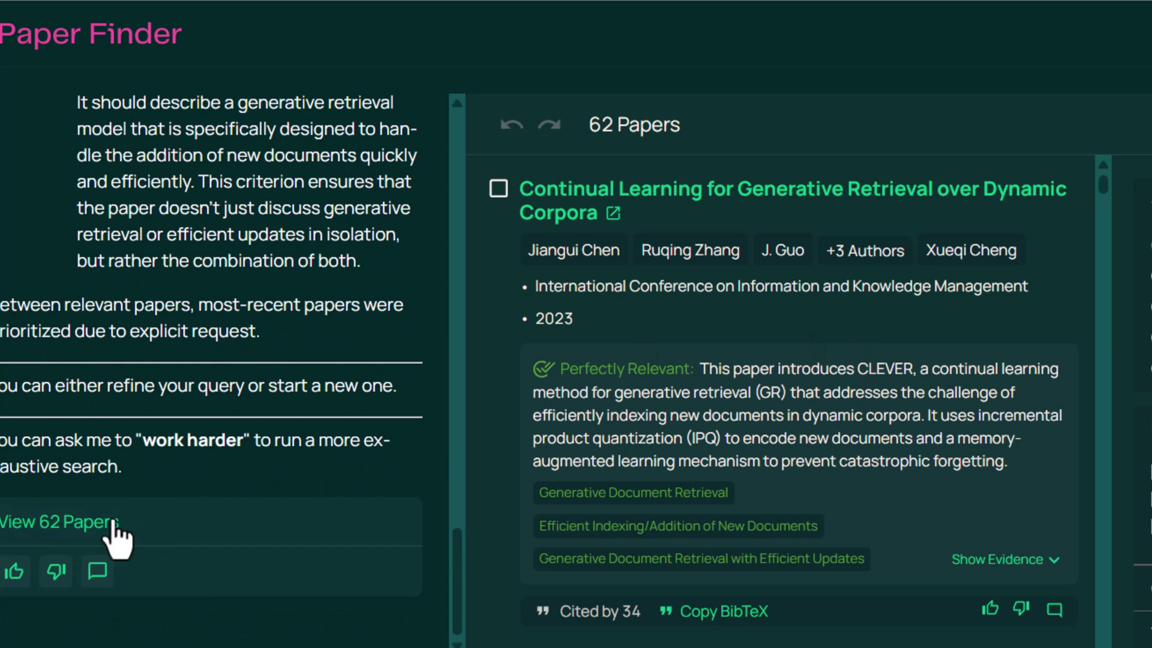
# - Expand the first paper's supporting evidence after reviewing the search criteria explanation
pyautogui.moveTo(12, 486); pyautogui.dragTo(0, 96)
pyautogui.click(3, 180)
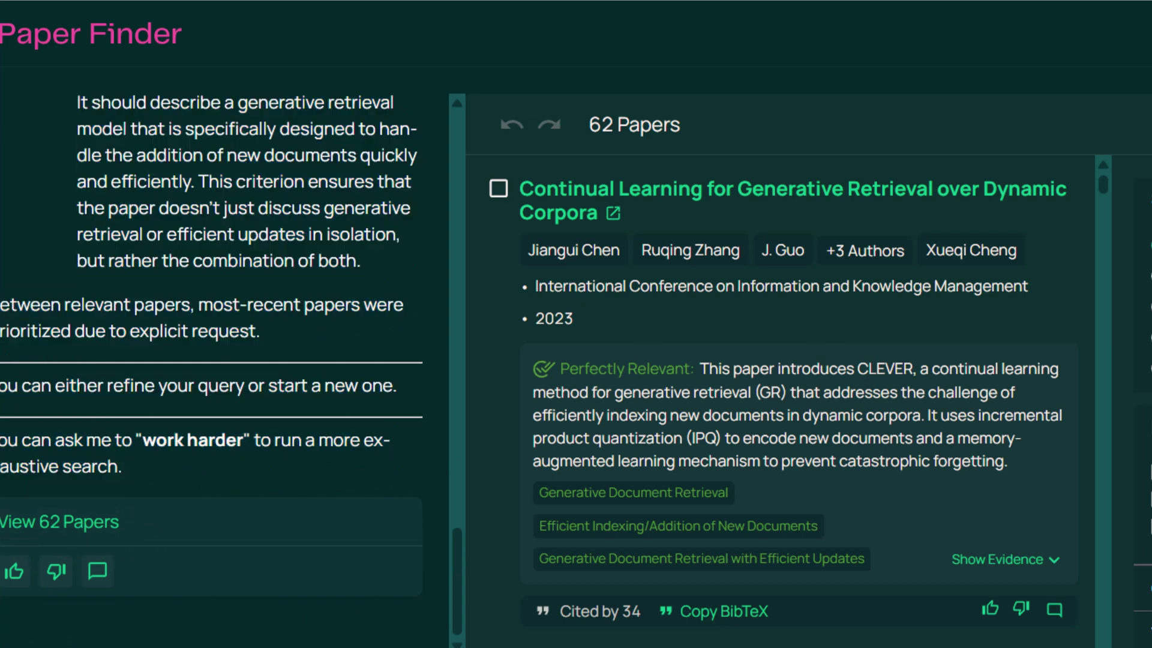
pyautogui.scroll(-5, 645, 335)
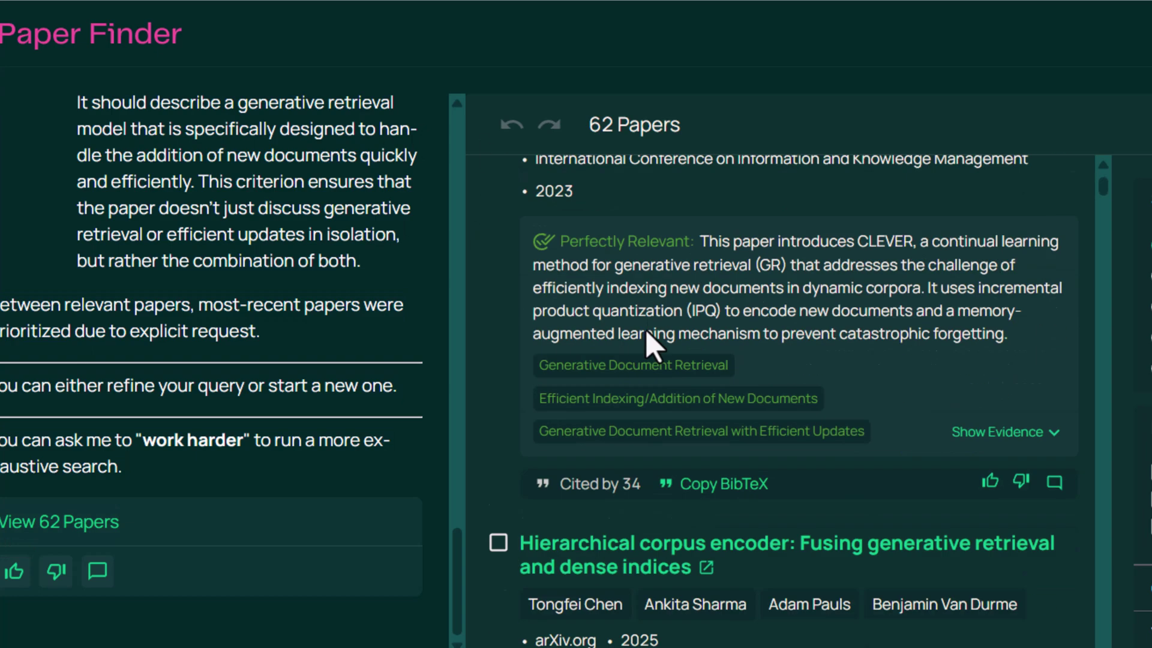
pyautogui.scroll(5, 638, 318)
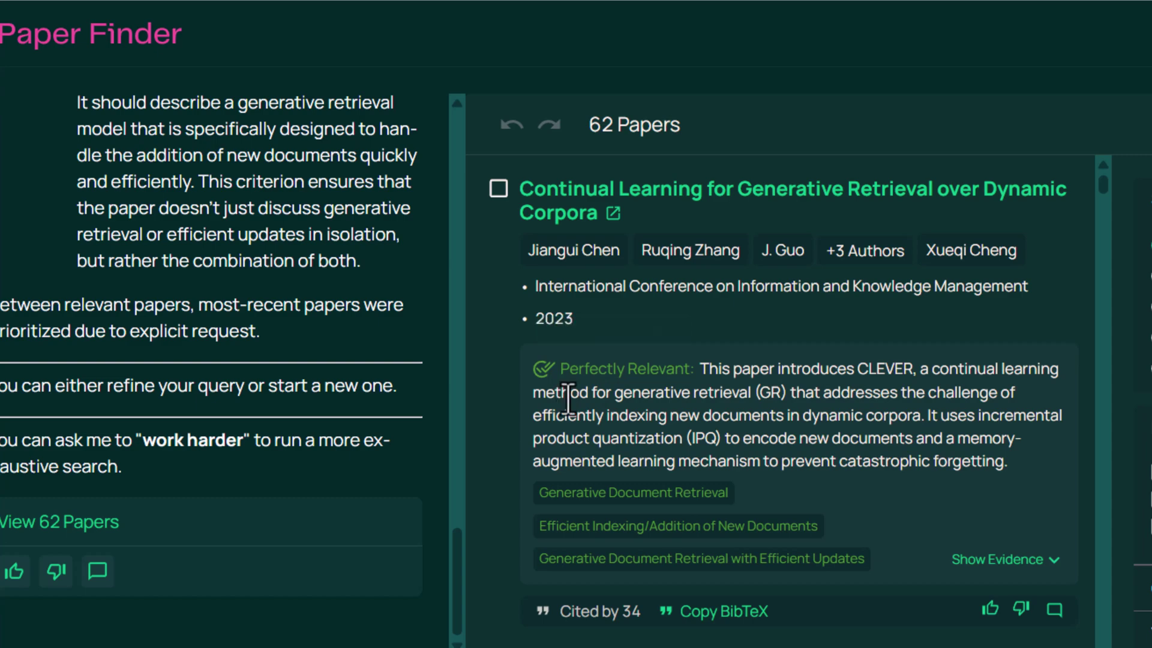
pyautogui.click(617, 462)
pyautogui.scroll(5, 811, 393)
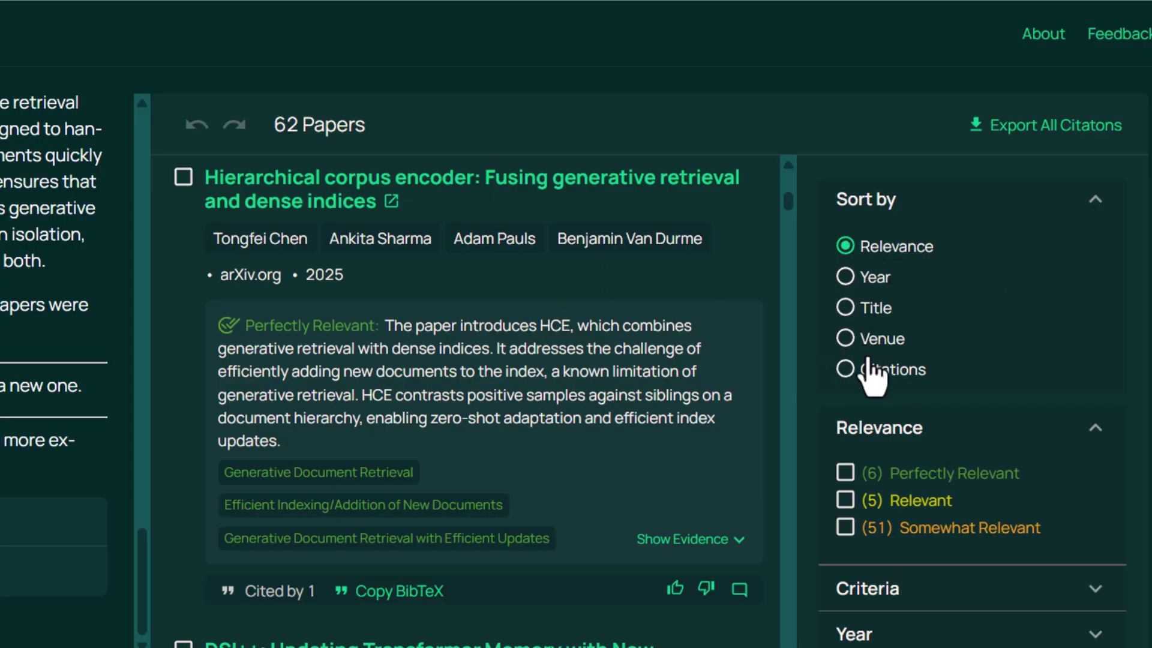
# - Sort the 62 results by Venue, passing through Year and Title first
pyautogui.click(845, 277)
pyautogui.click(845, 308)
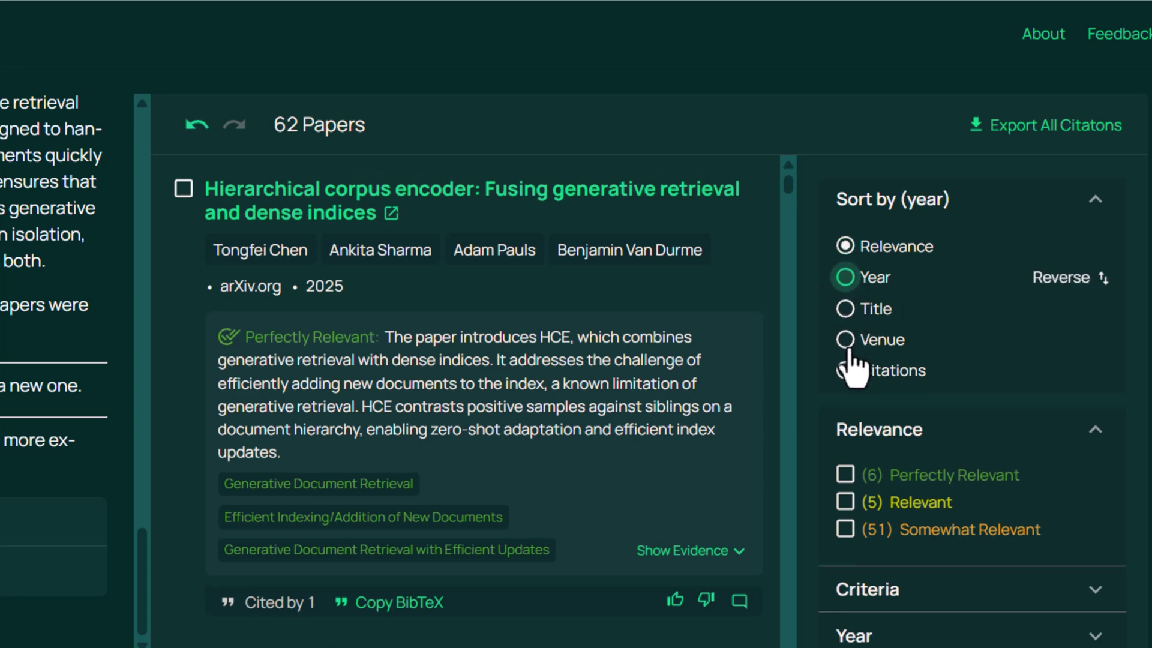
pyautogui.click(845, 339)
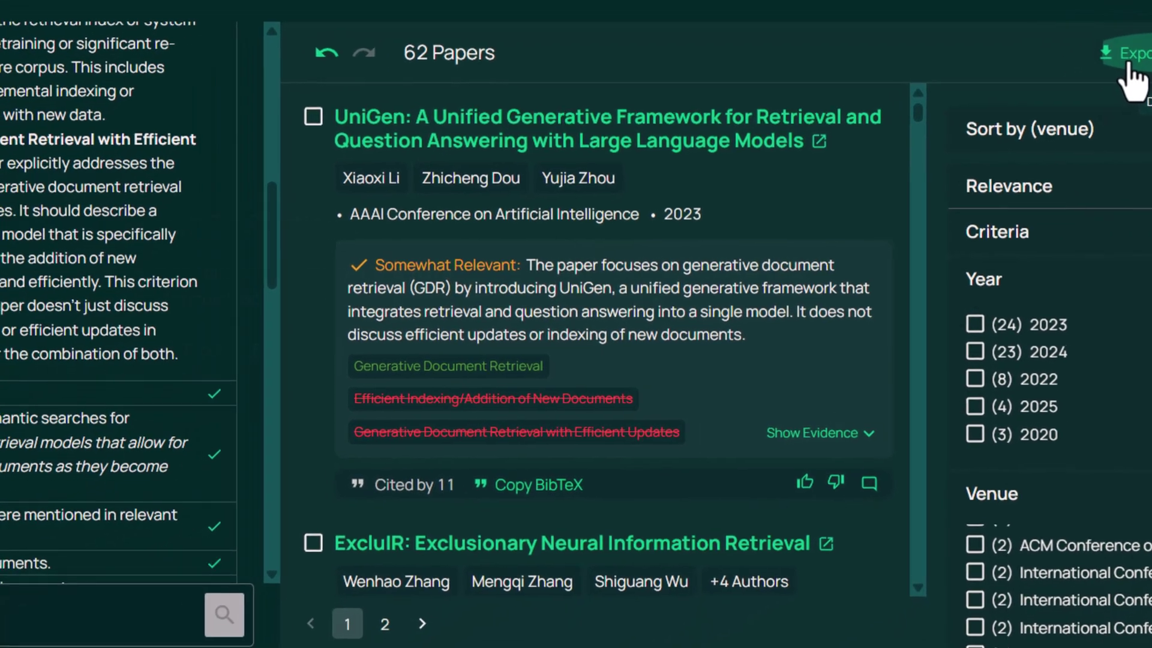
# - Open Export All Citations and view the BibTeX, JSON and Markdown format options
pyautogui.click(1072, 105)
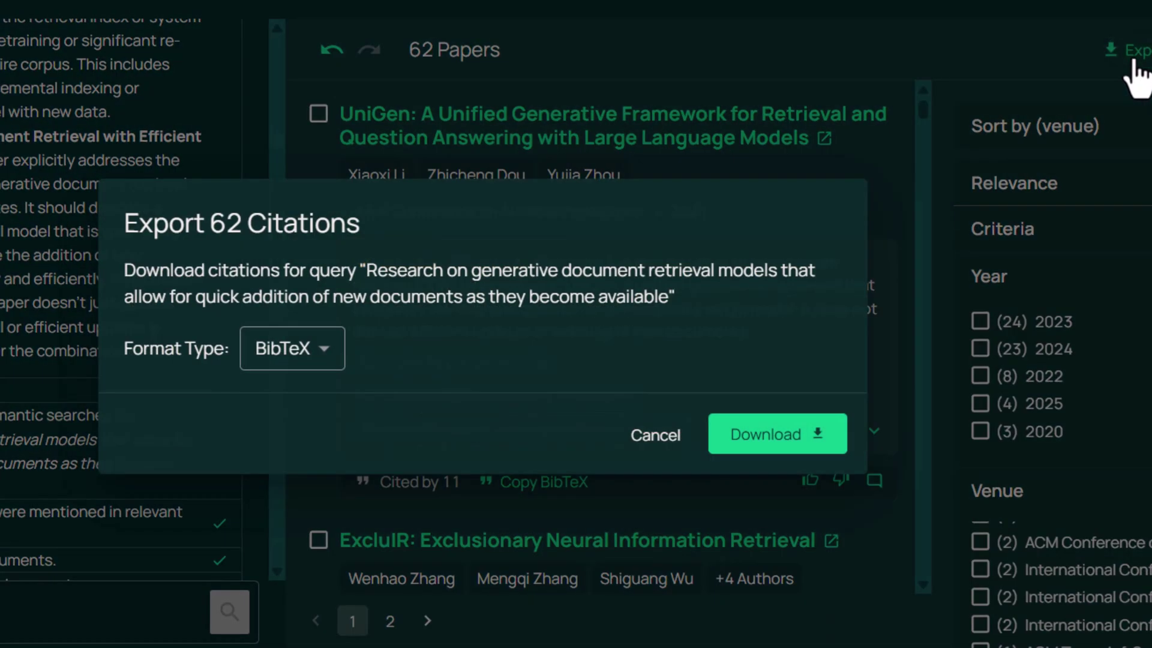
pyautogui.click(330, 364)
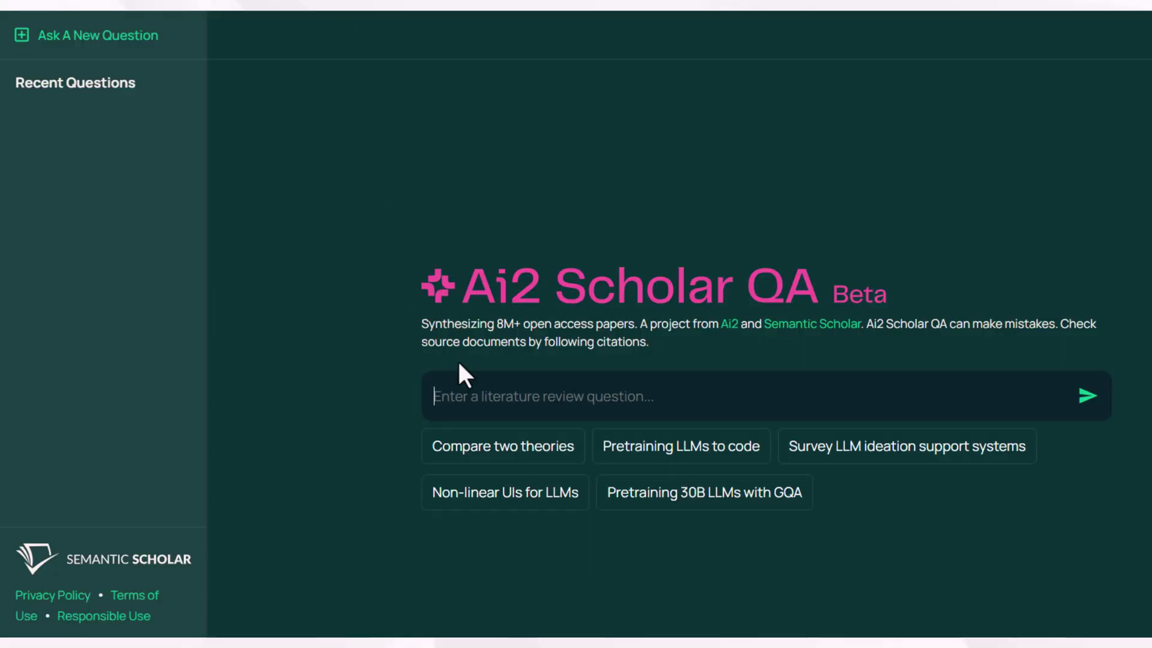
# - Submit the question 'azppliations of green solvents in chemistry' to Ai2 Scholar QA
pyautogui.click(459, 403)
pyautogui.write('azppliations of green solvents in chemistry')
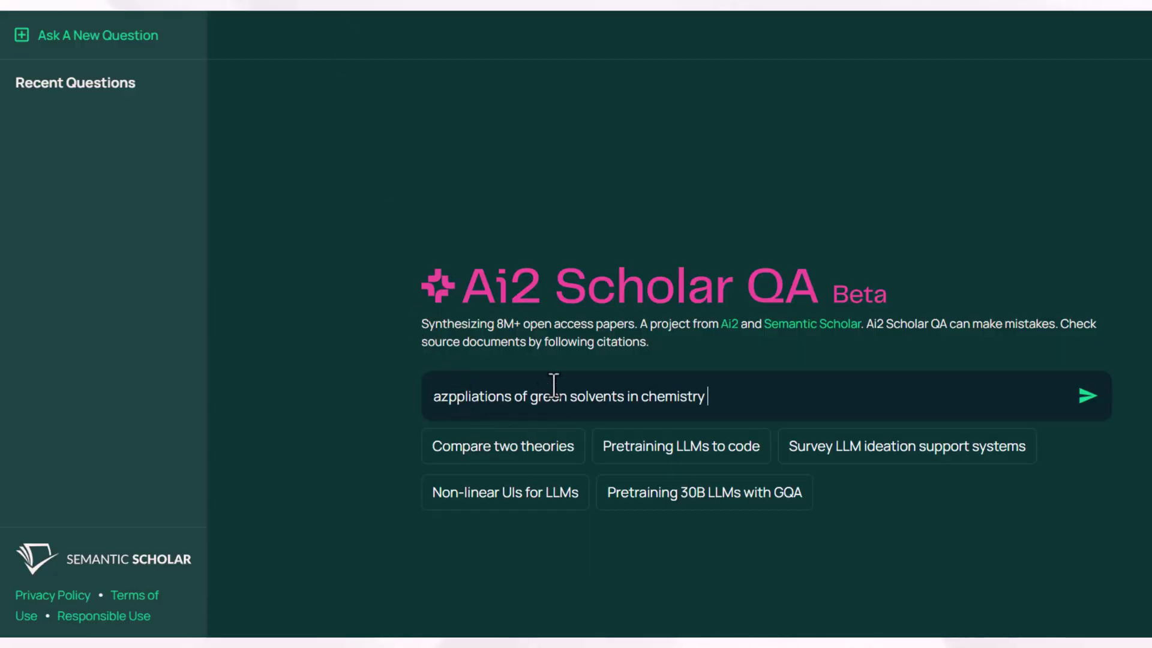
pyautogui.click(1087, 396)
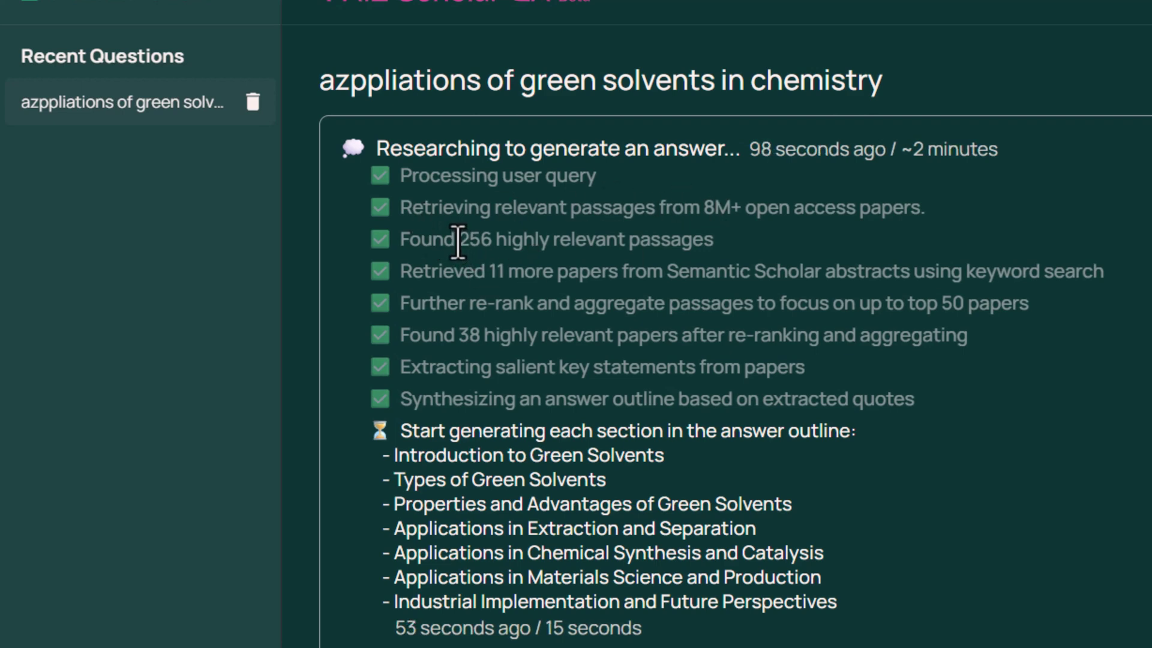
# - Highlight the 256 passages, top 50 papers, 38 relevant papers and answer outline while it generates
pyautogui.moveTo(457, 240); pyautogui.dragTo(841, 264)
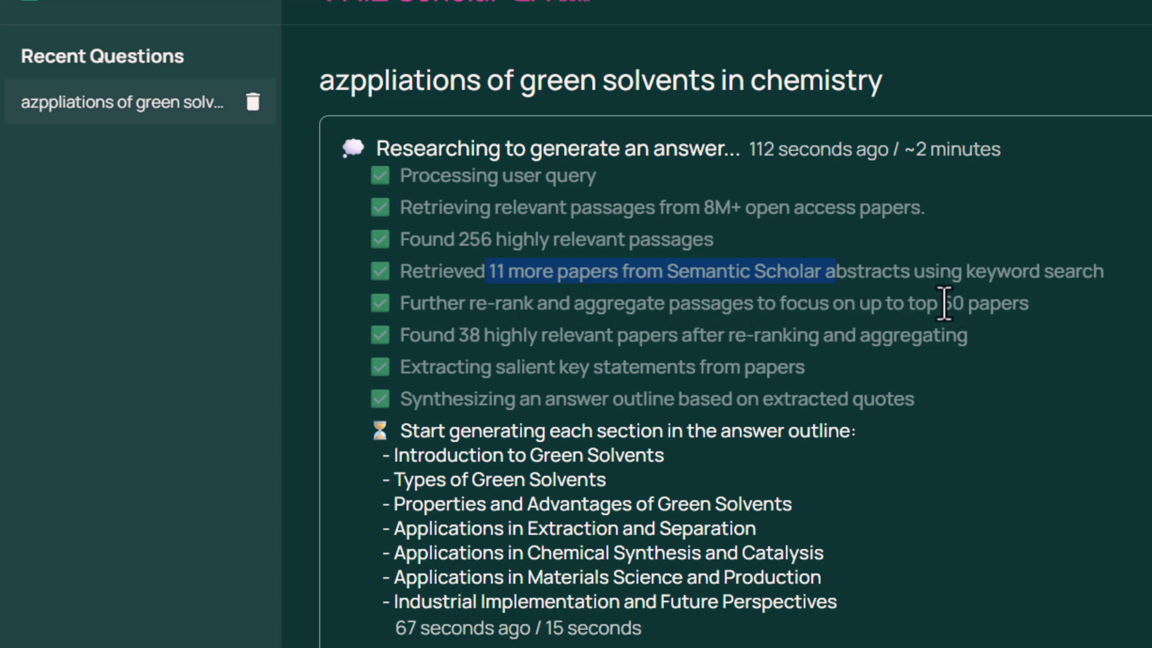
pyautogui.moveTo(944, 303); pyautogui.dragTo(1106, 327)
pyautogui.moveTo(455, 340); pyautogui.dragTo(499, 341)
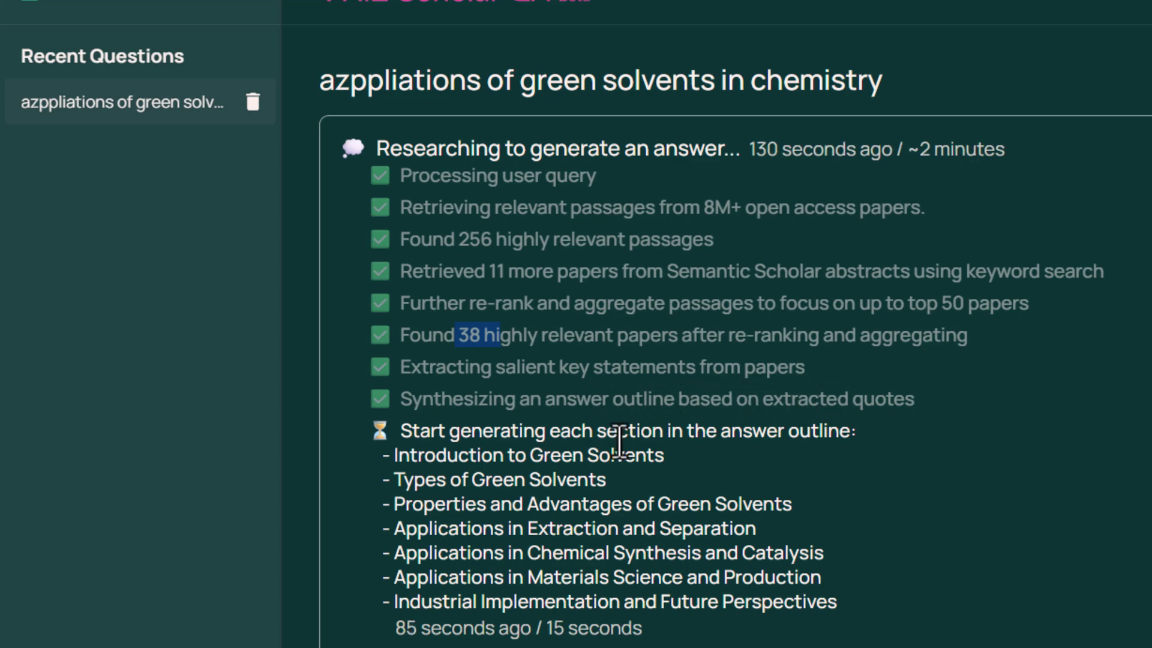
pyautogui.moveTo(399, 430); pyautogui.dragTo(839, 603)
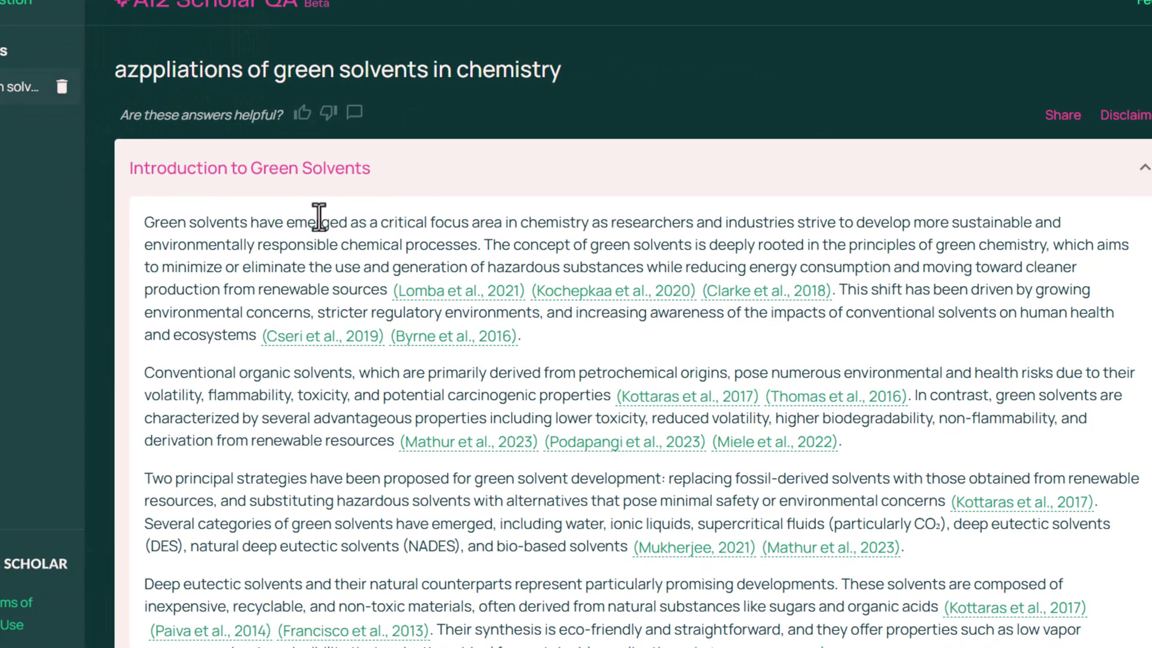
# - Preview the Lomba et al., 2021 cited source
pyautogui.scroll(-6, 319, 216)
pyautogui.scroll(4, 420, 198)
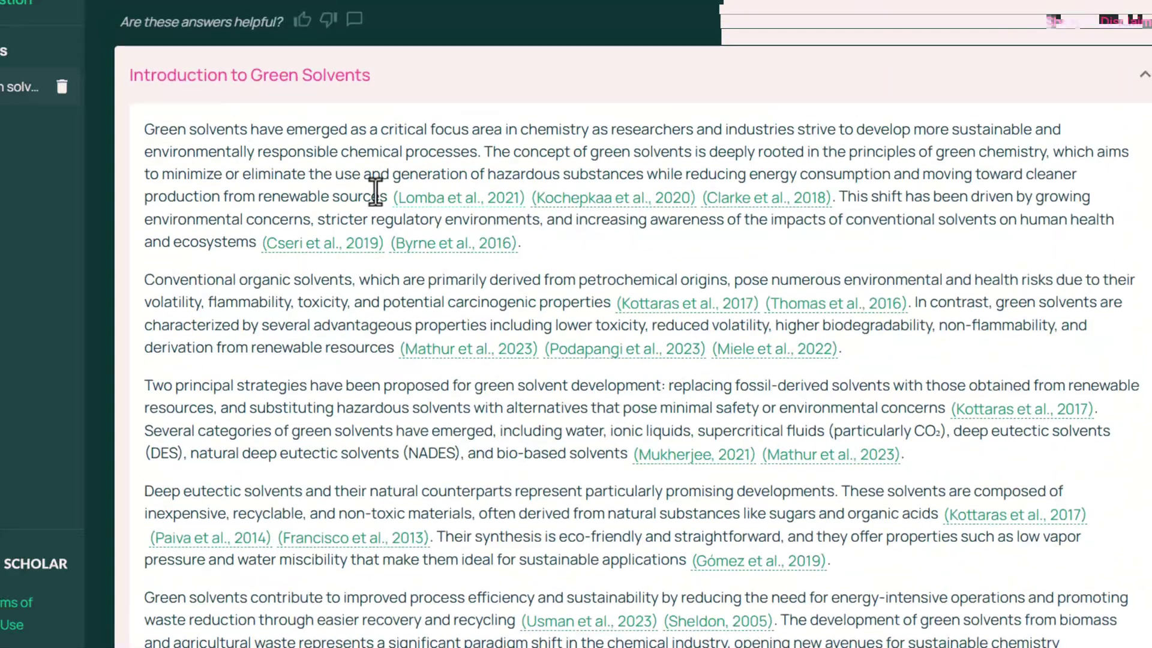
pyautogui.click(480, 205)
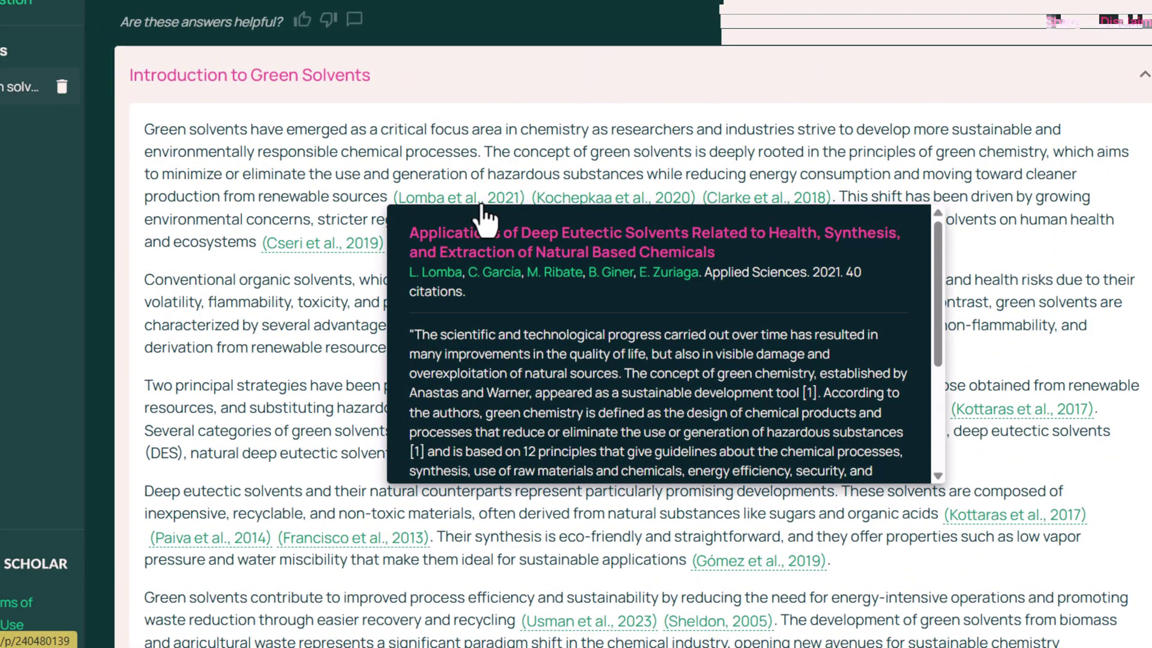
pyautogui.scroll(-4, 696, 296)
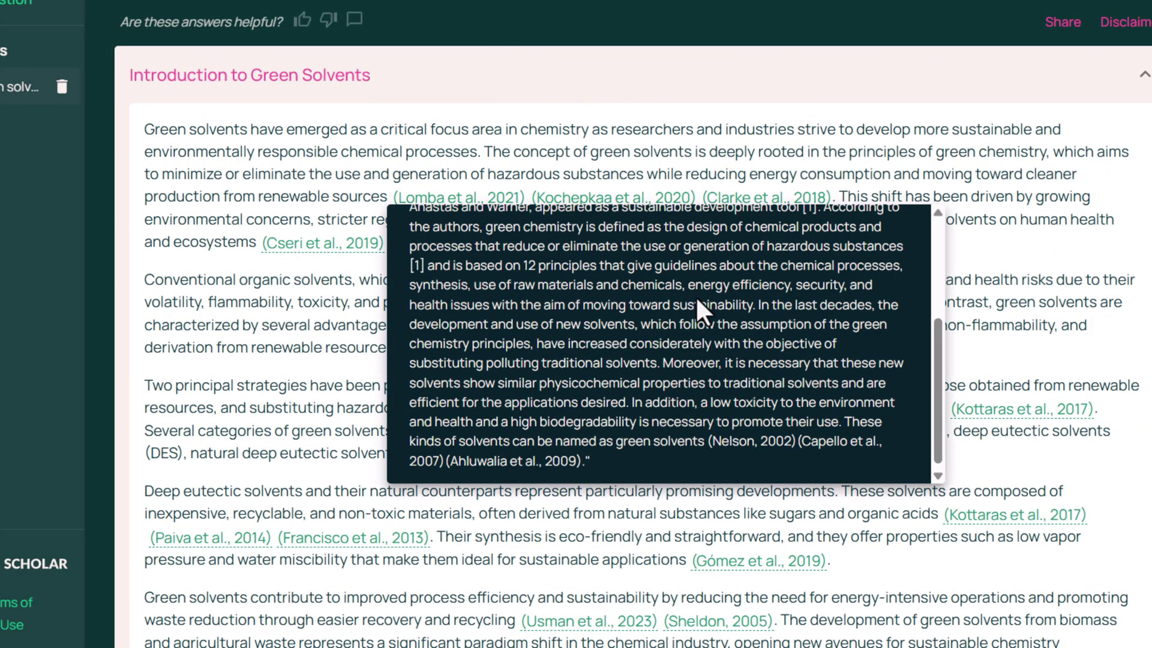
pyautogui.scroll(4, 597, 369)
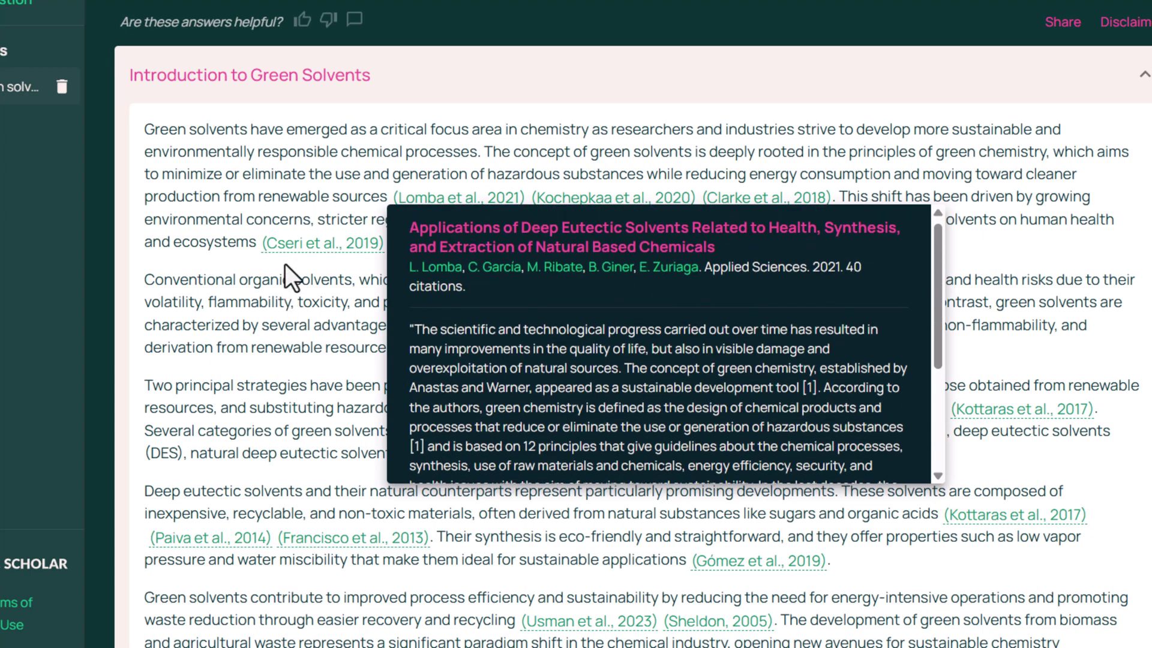
# - Expand the Types of Green Solvents section and read through it
pyautogui.moveTo(452, 242)
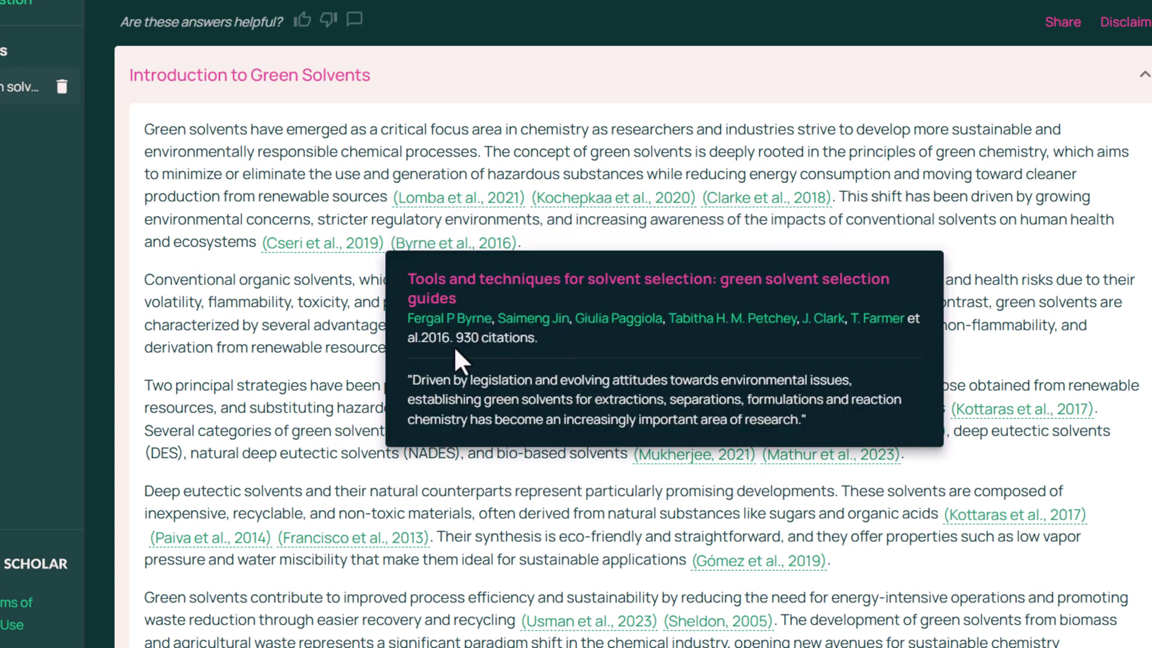
pyautogui.scroll(-5, 410, 430)
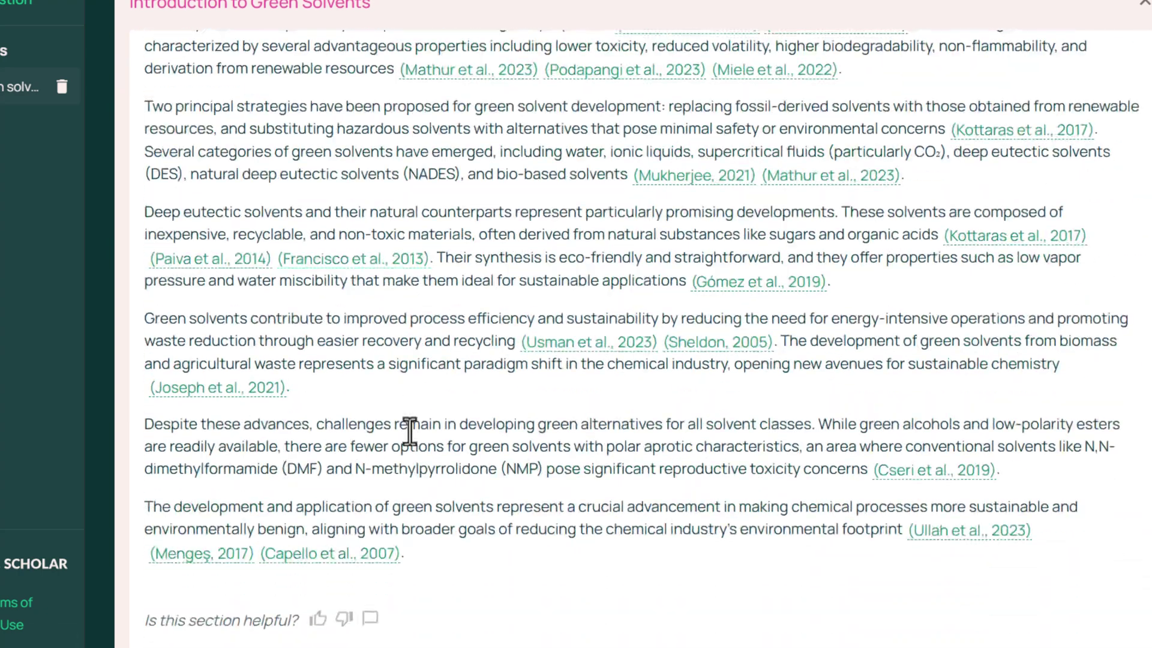
pyautogui.scroll(-6, 402, 427)
pyautogui.scroll(2, 270, 424)
pyautogui.click(258, 418)
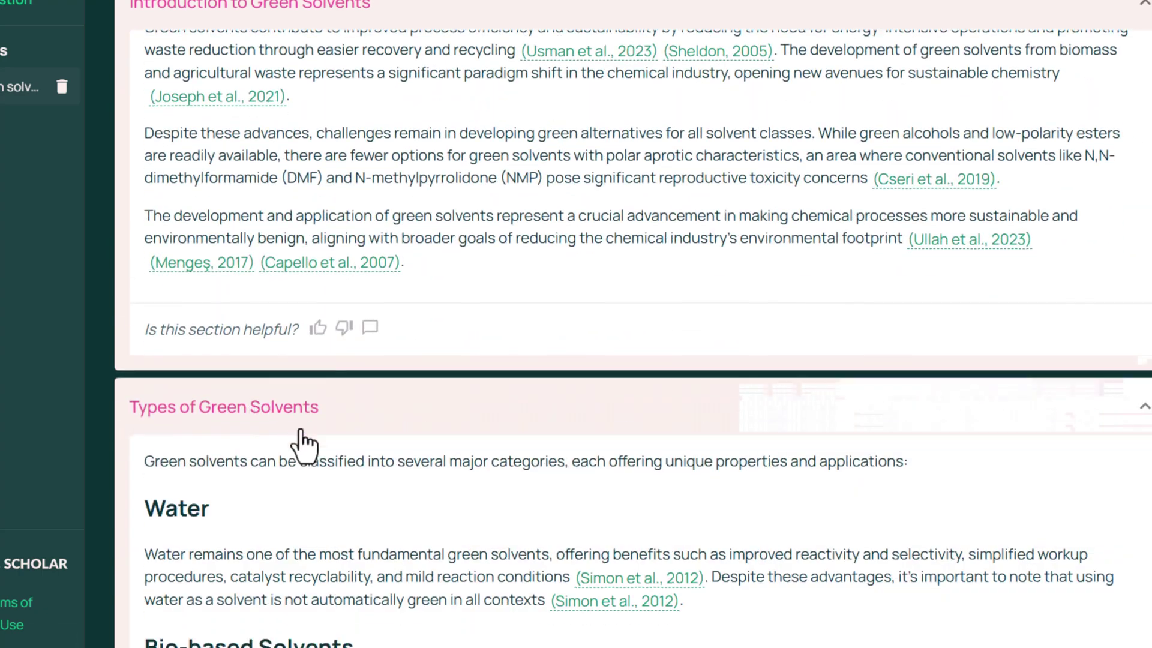
pyautogui.scroll(-10, 250, 390)
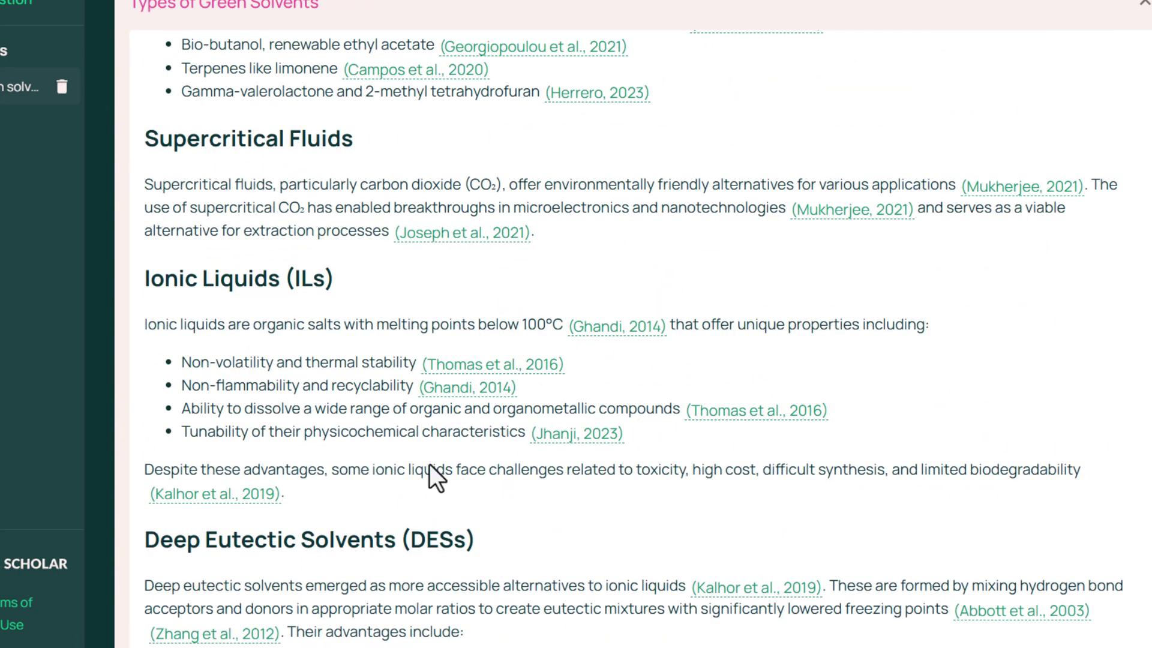
pyautogui.scroll(-1, 402, 456)
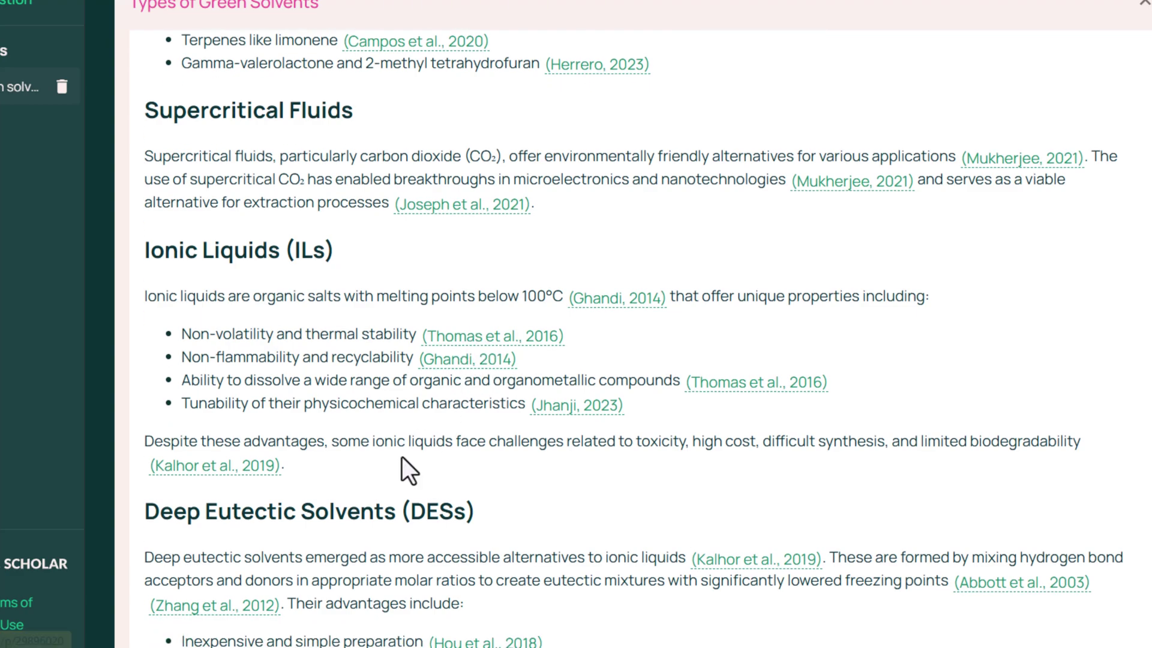
pyautogui.scroll(-4, 250, 264)
pyautogui.scroll(-10, 282, 264)
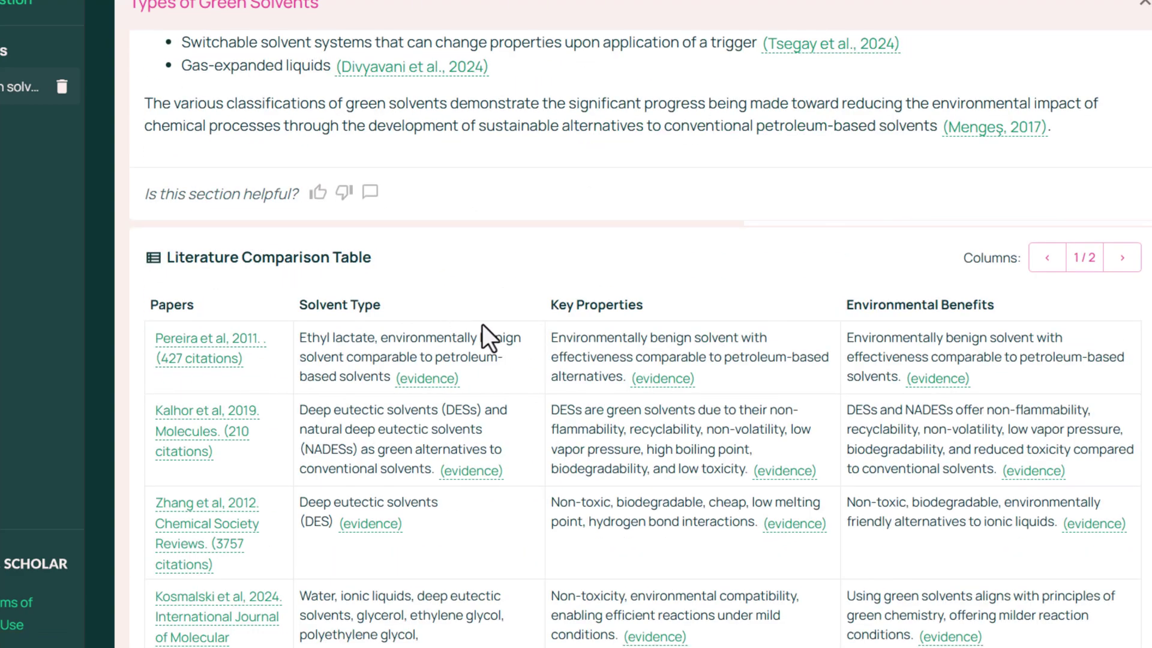
pyautogui.scroll(-8, 180, 225)
# - Expand the Properties and Advantages, Extraction and Separation, and Chemical Synthesis and Catalysis sections
pyautogui.click(180, 219)
pyautogui.scroll(-7, 282, 344)
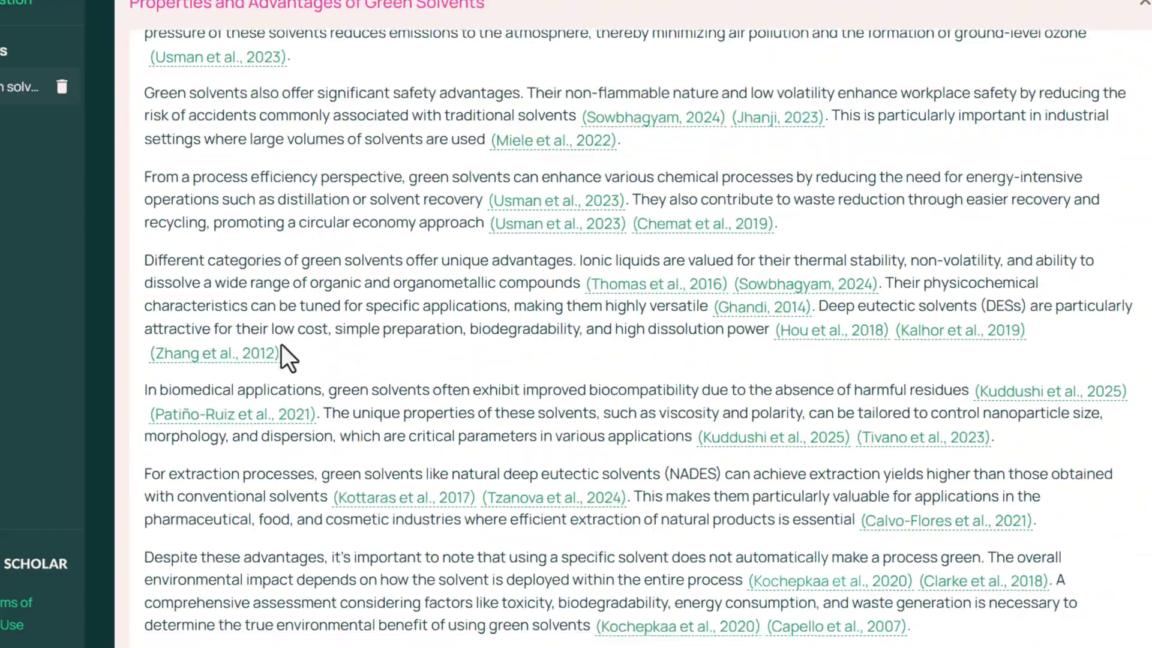
pyautogui.scroll(-10, 282, 344)
pyautogui.click(252, 146)
pyautogui.scroll(-8, 258, 282)
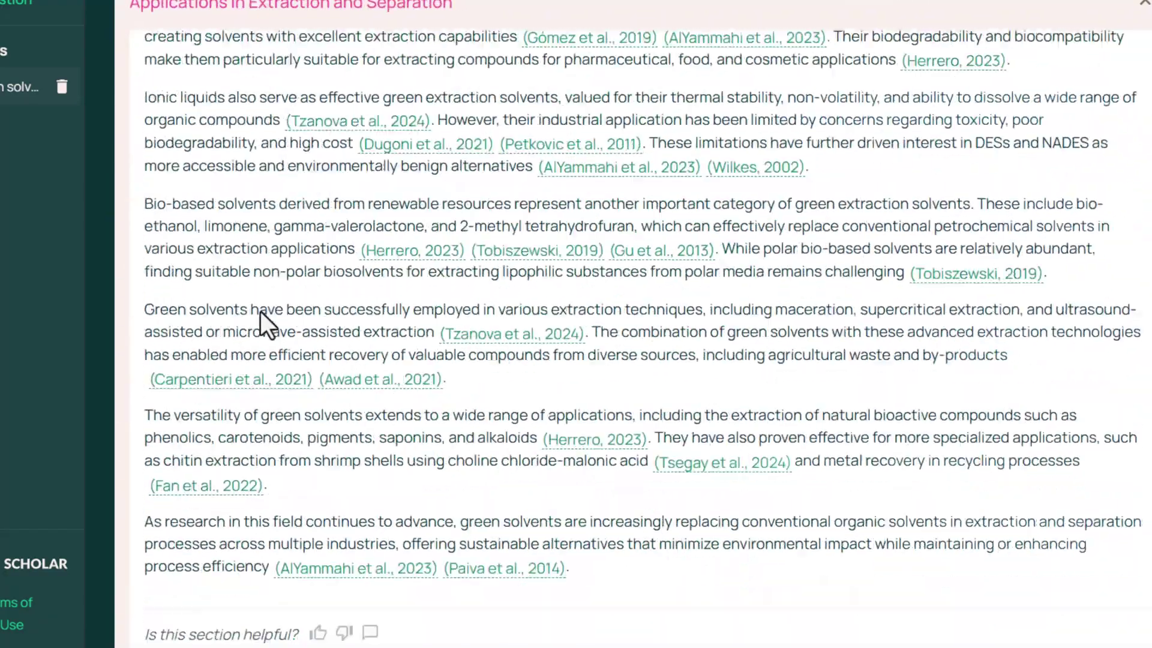
pyautogui.scroll(-5, 262, 324)
pyautogui.click(262, 341)
pyautogui.scroll(-15, 264, 362)
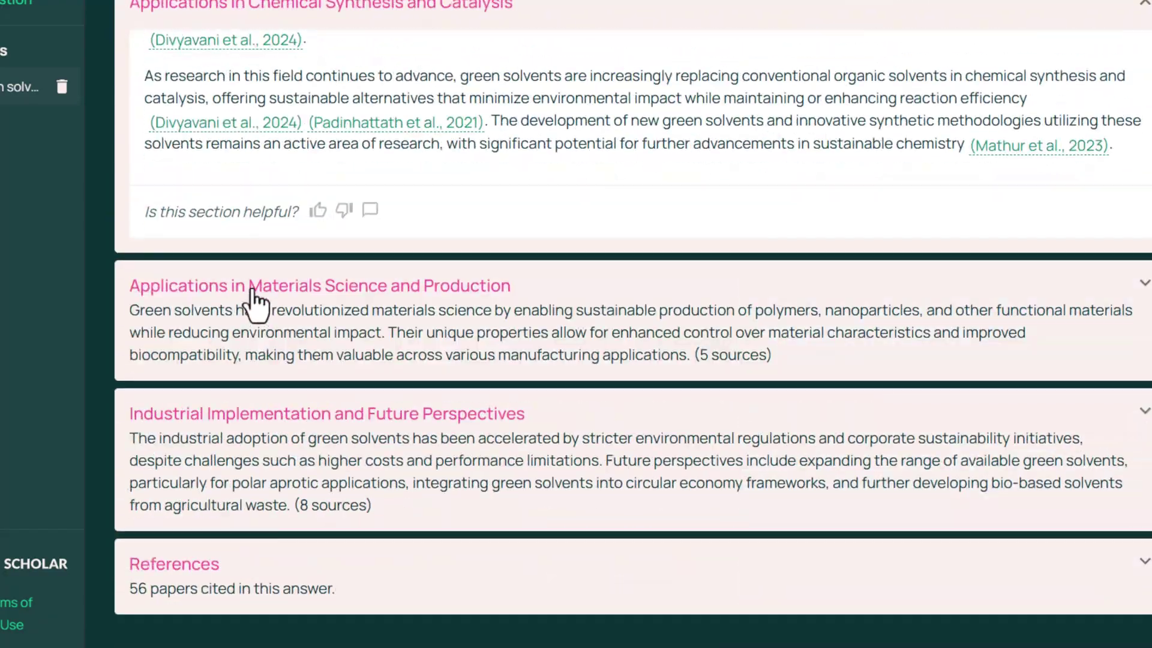
# - Expand the Materials Science and Production and the Industrial Implementation and Future Perspectives sections
pyautogui.click(255, 300)
pyautogui.scroll(-5, 280, 367)
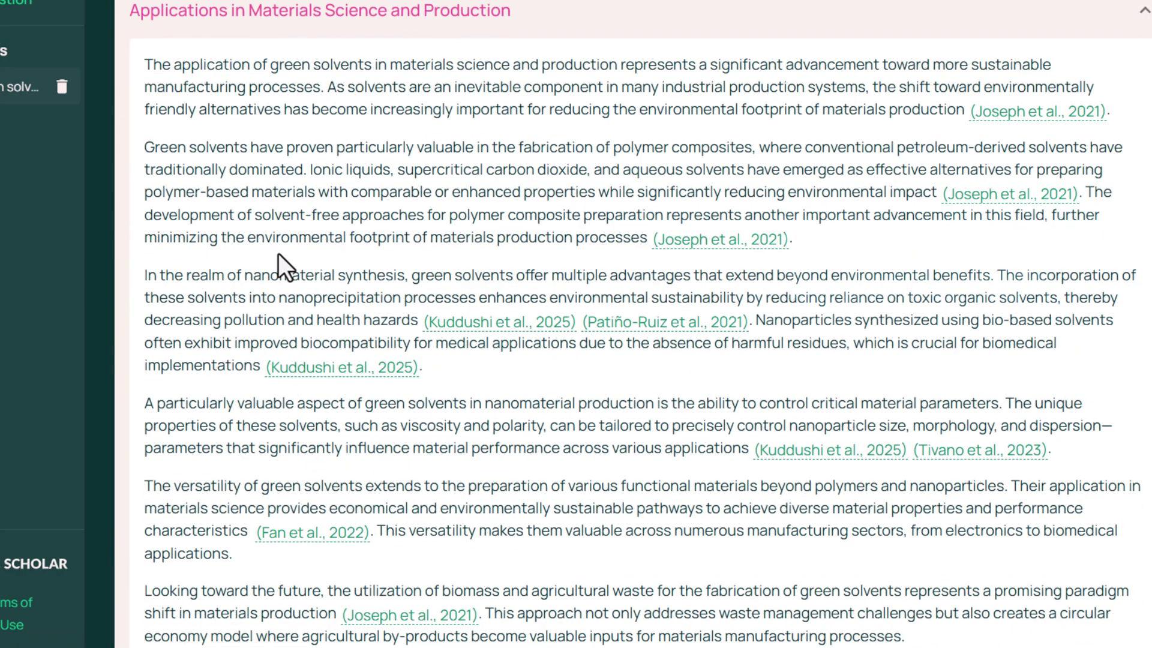
pyautogui.scroll(-5, 324, 264)
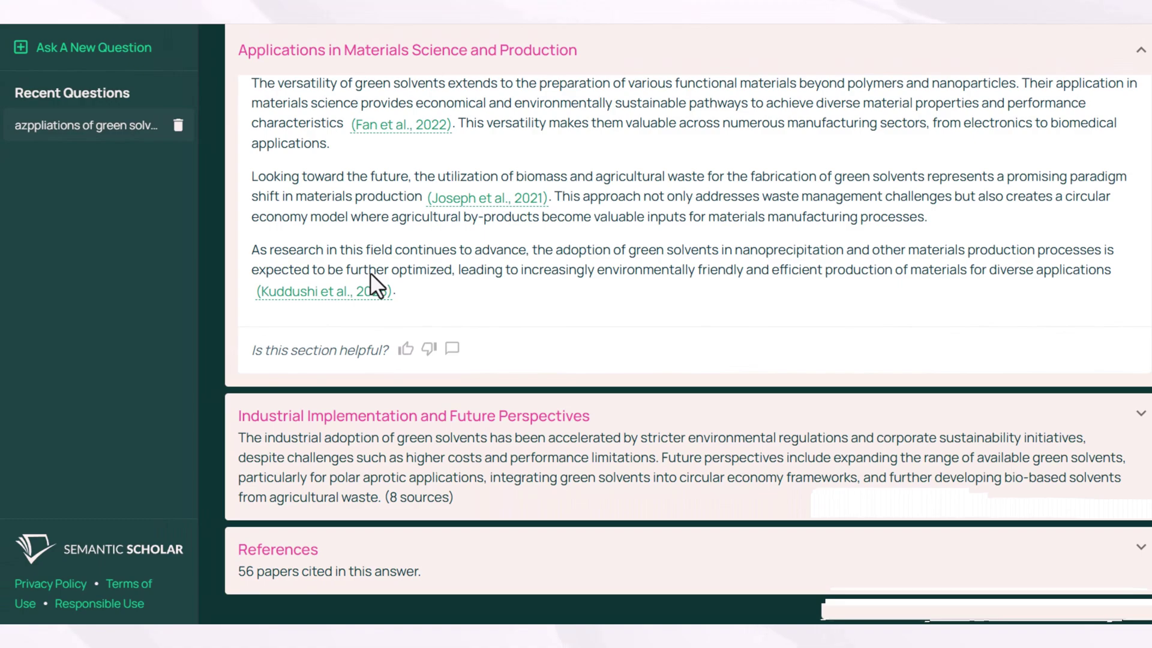
pyautogui.click(373, 416)
pyautogui.scroll(-8, 369, 410)
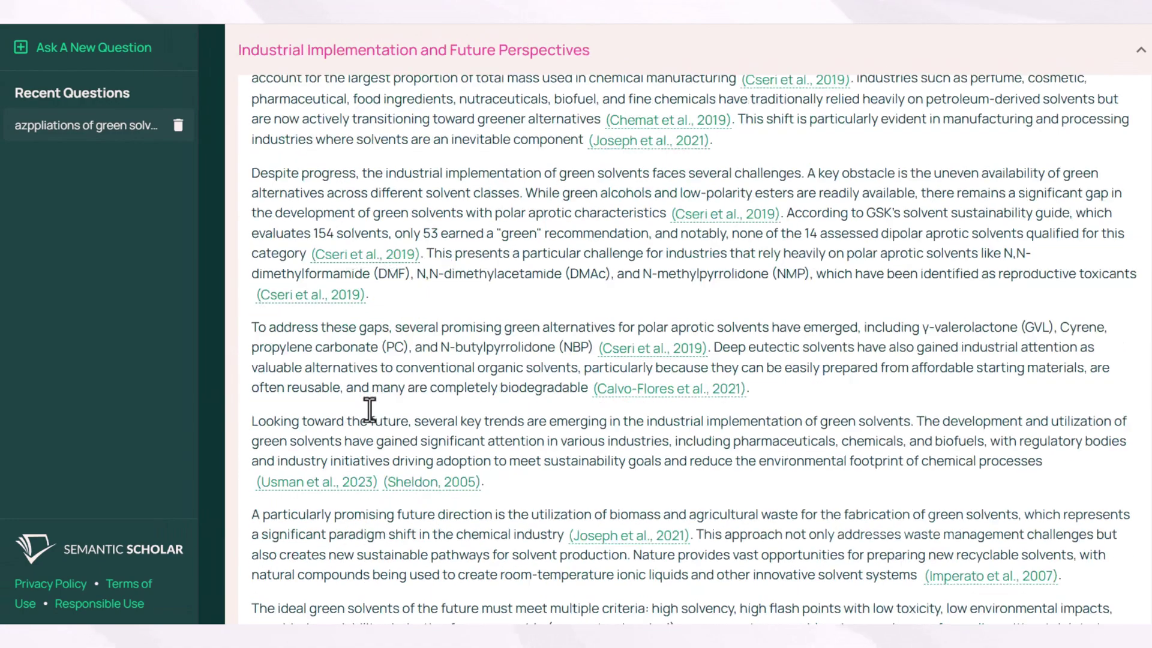
pyautogui.scroll(-5, 360, 456)
# - Expand the References list and copy a share link to the answer
pyautogui.click(303, 563)
pyautogui.scroll(-8, 334, 480)
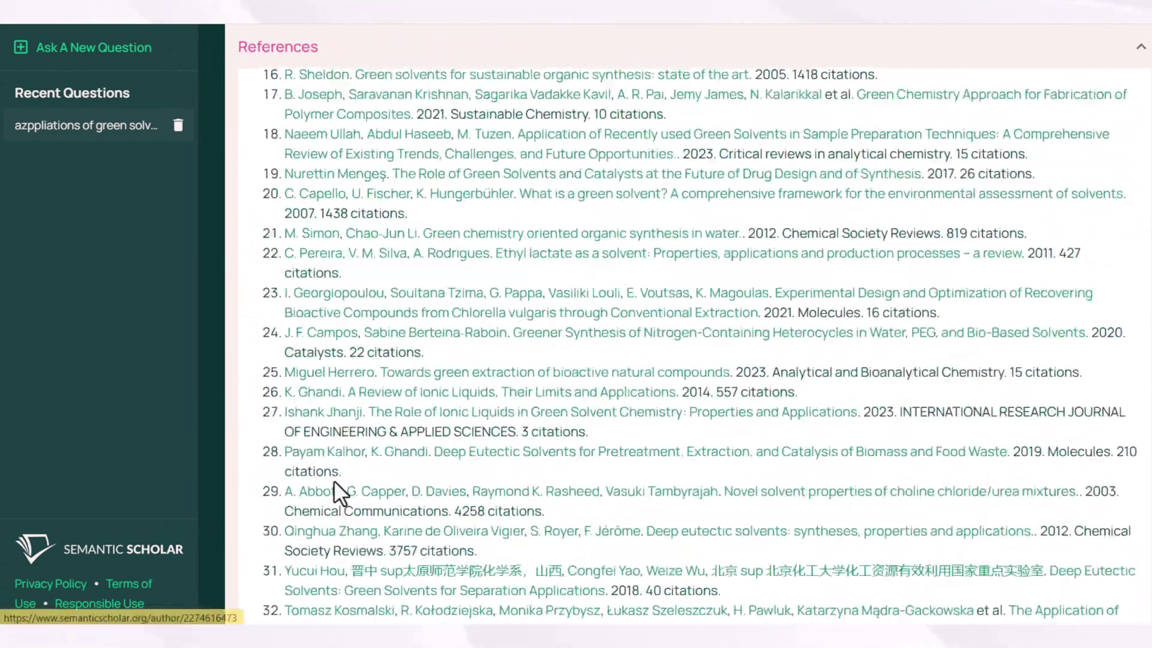
pyautogui.scroll(-6, 514, 318)
pyautogui.scroll(-8, 514, 324)
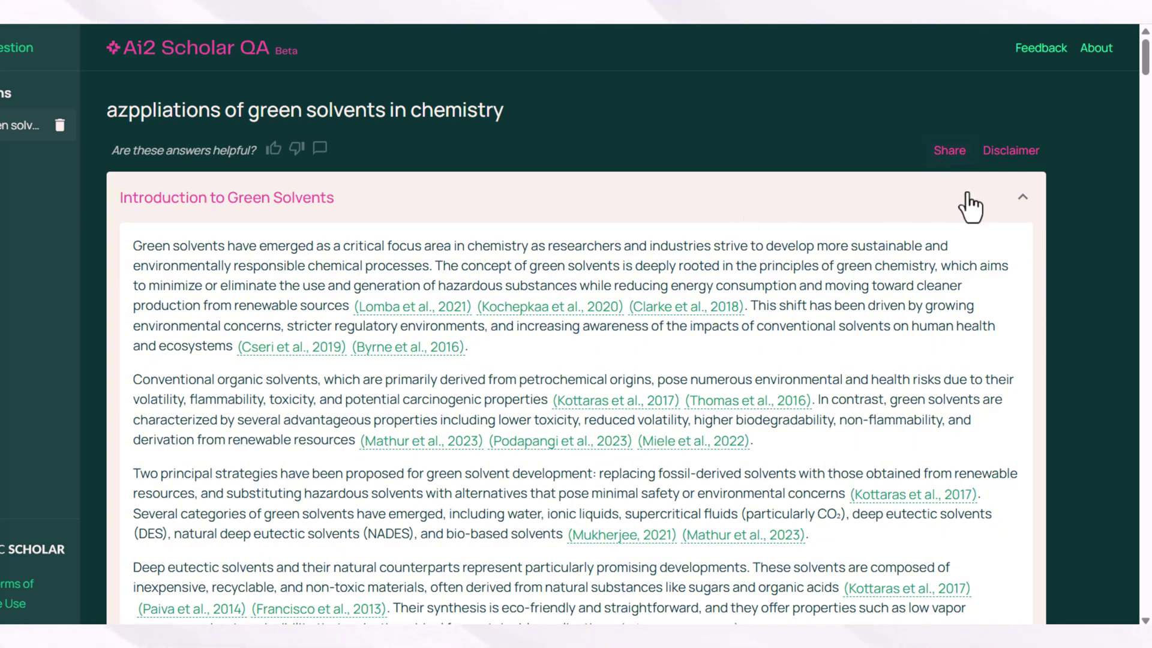
pyautogui.click(949, 158)
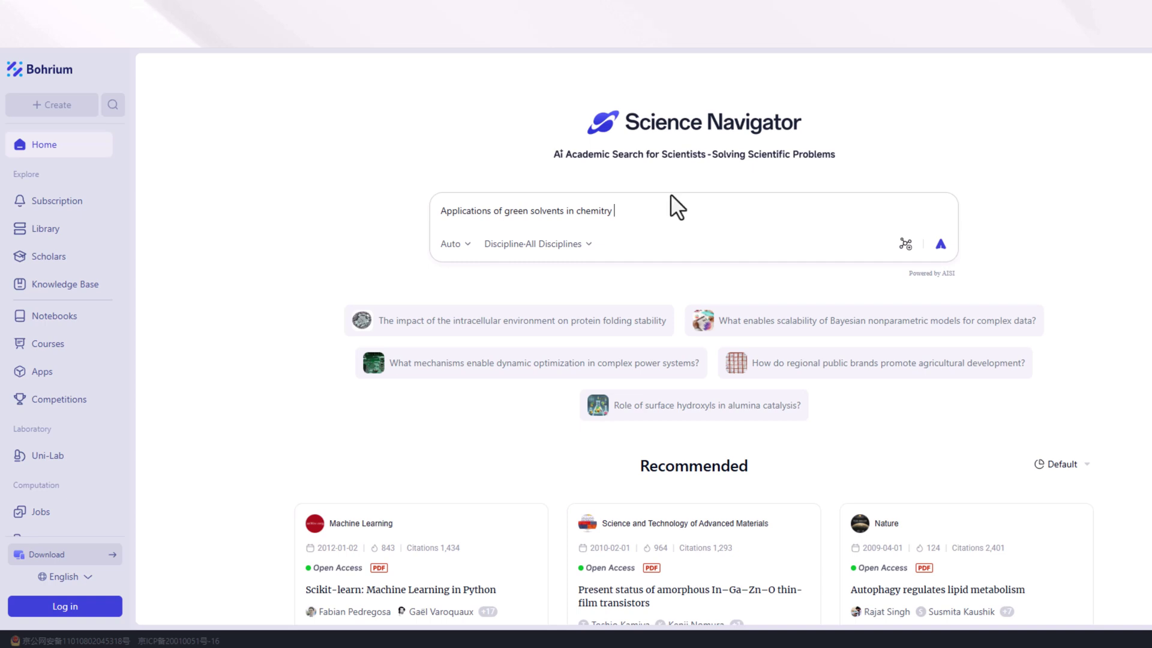
# - Open the Auto model selector, showing DeepThink (R1) and 4o as alternatives
pyautogui.click(469, 245)
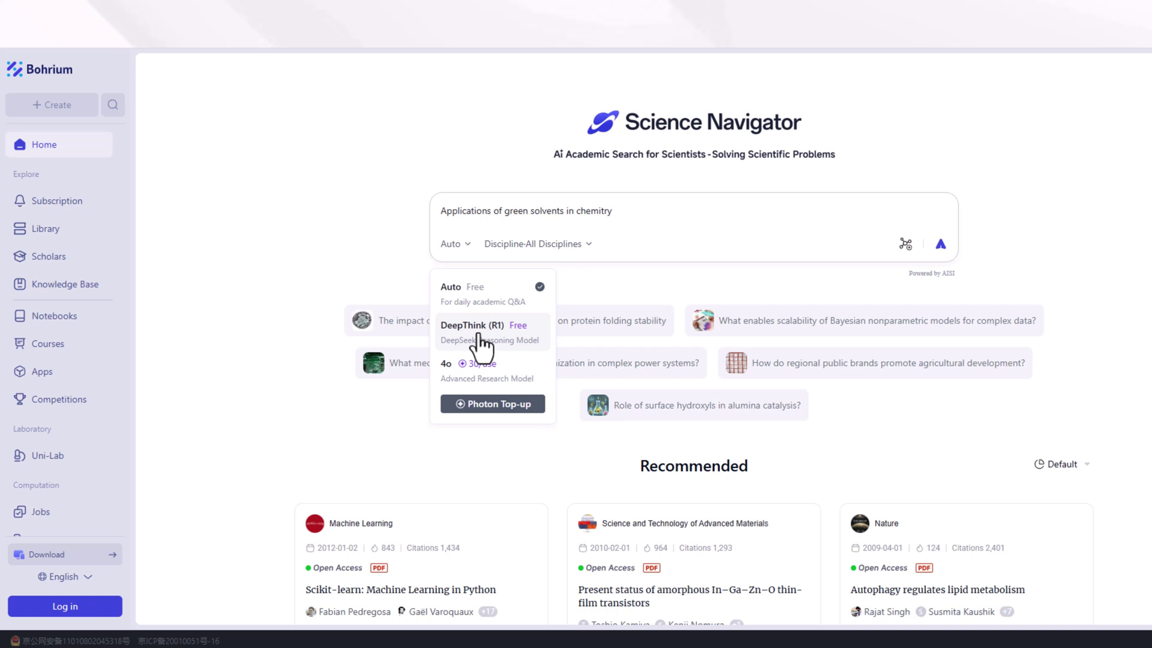
# - Check the Discipline databases and run the green-solvents search, which selects 64 sources
pyautogui.click(635, 219)
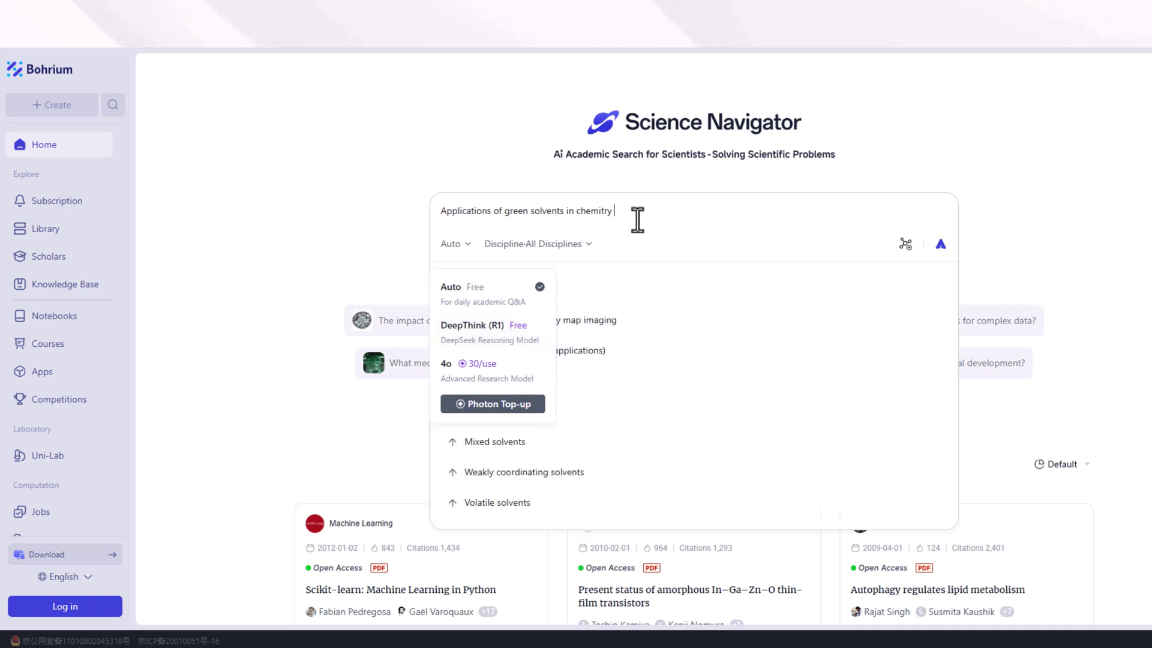
pyautogui.click(586, 249)
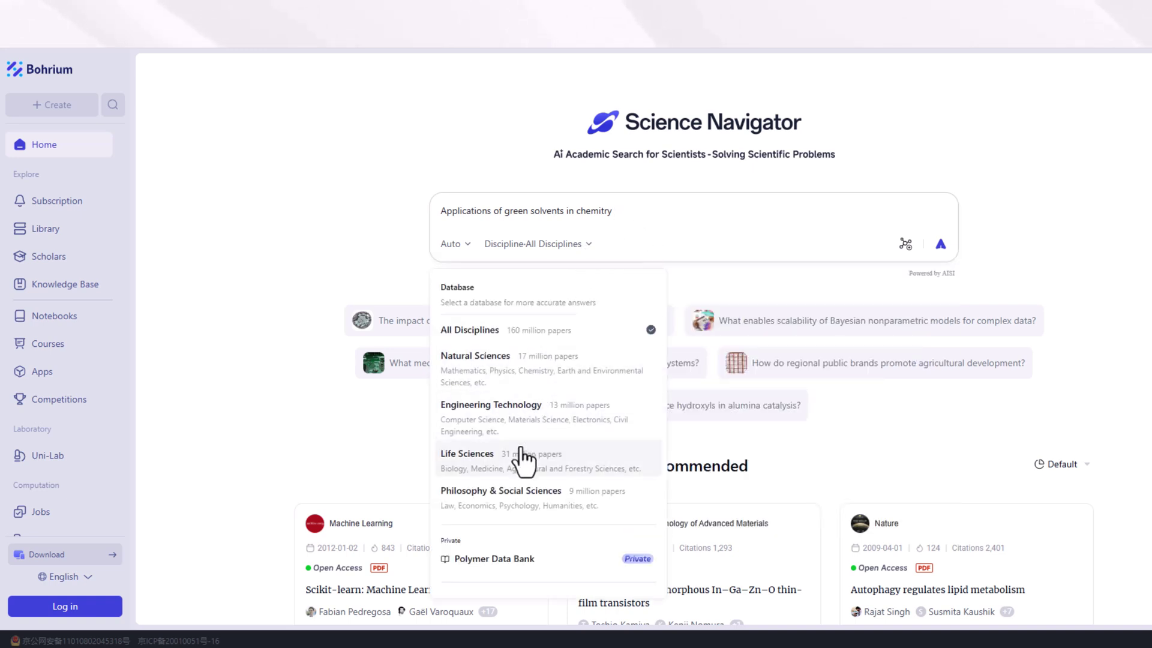
pyautogui.click(939, 244)
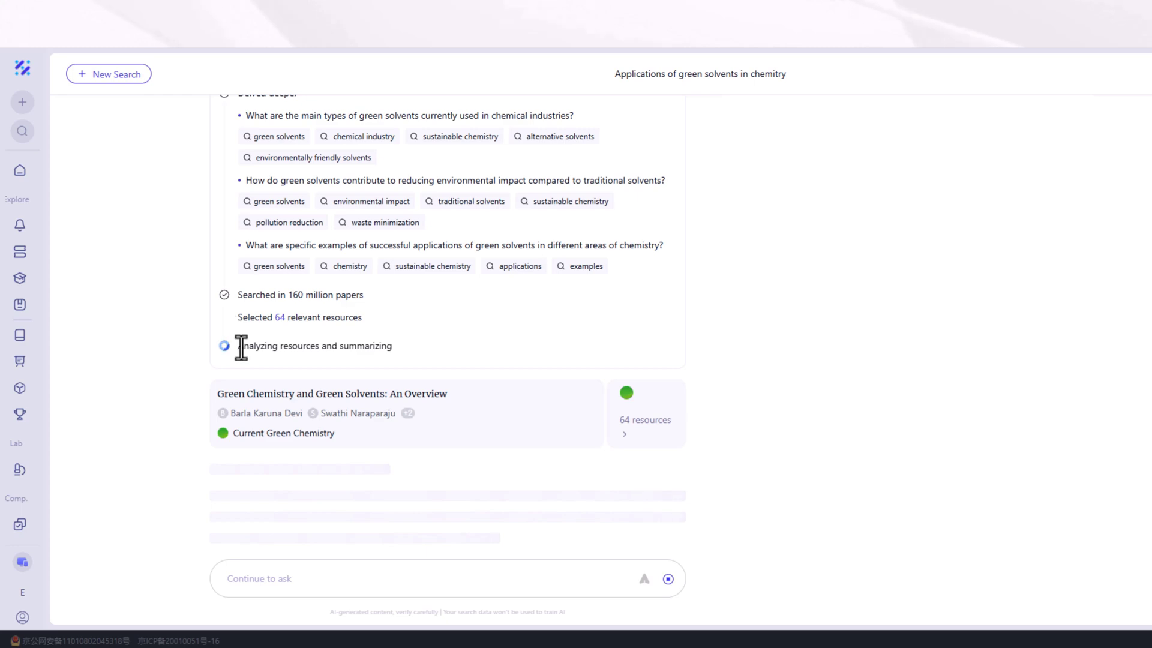
pyautogui.scroll(2, 233, 372)
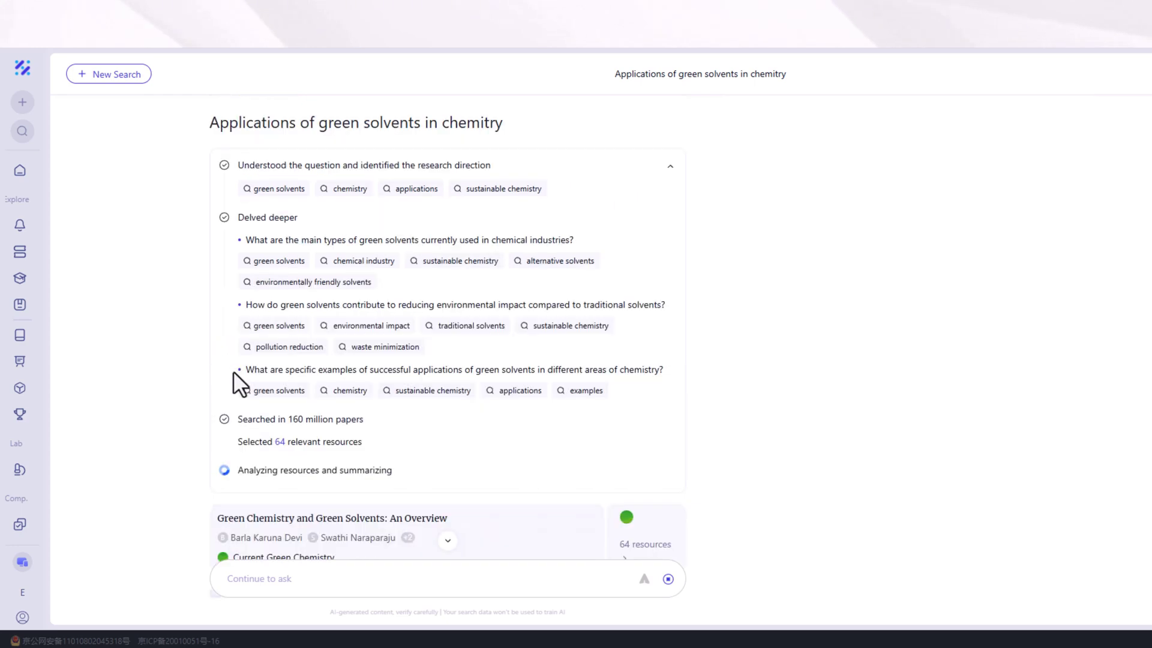
pyautogui.scroll(-7, 630, 450)
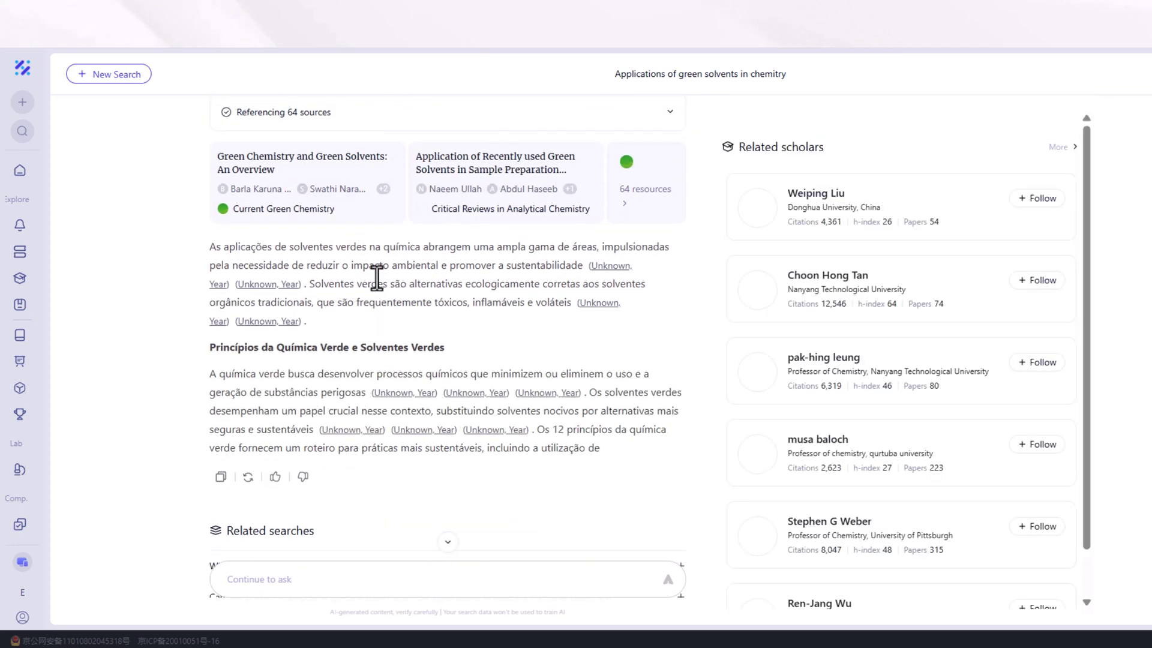
# - Scroll through the Portuguese answer, solvent diagram, related images and scholars, then back up
pyautogui.scroll(-5, 464, 393)
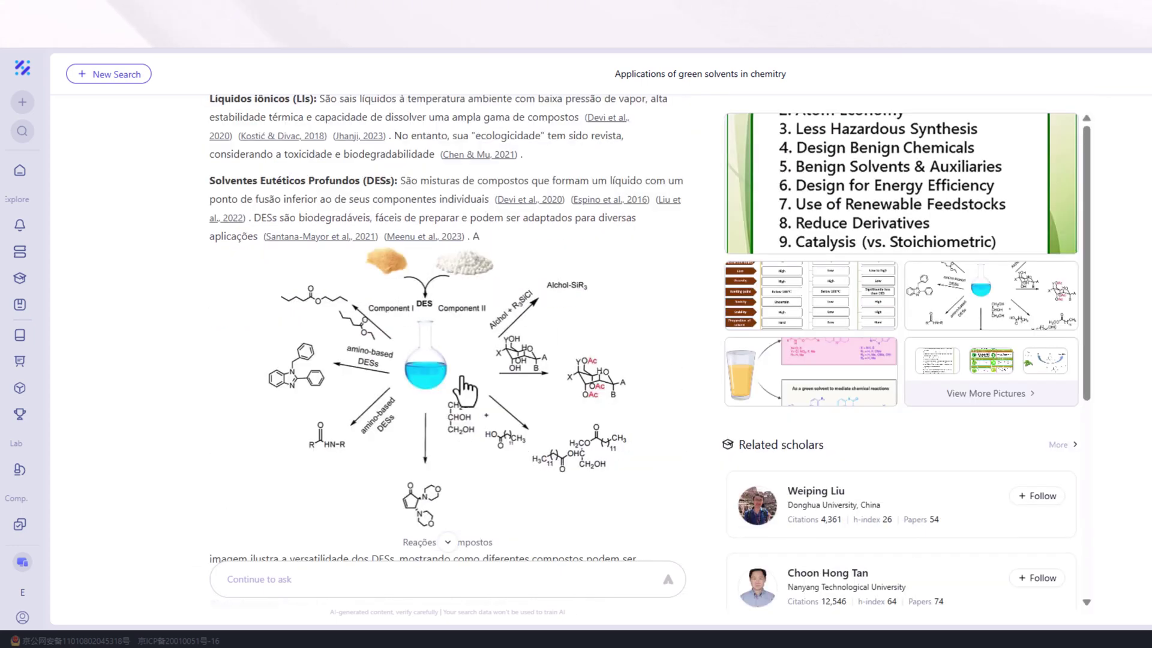
pyautogui.scroll(-4, 757, 447)
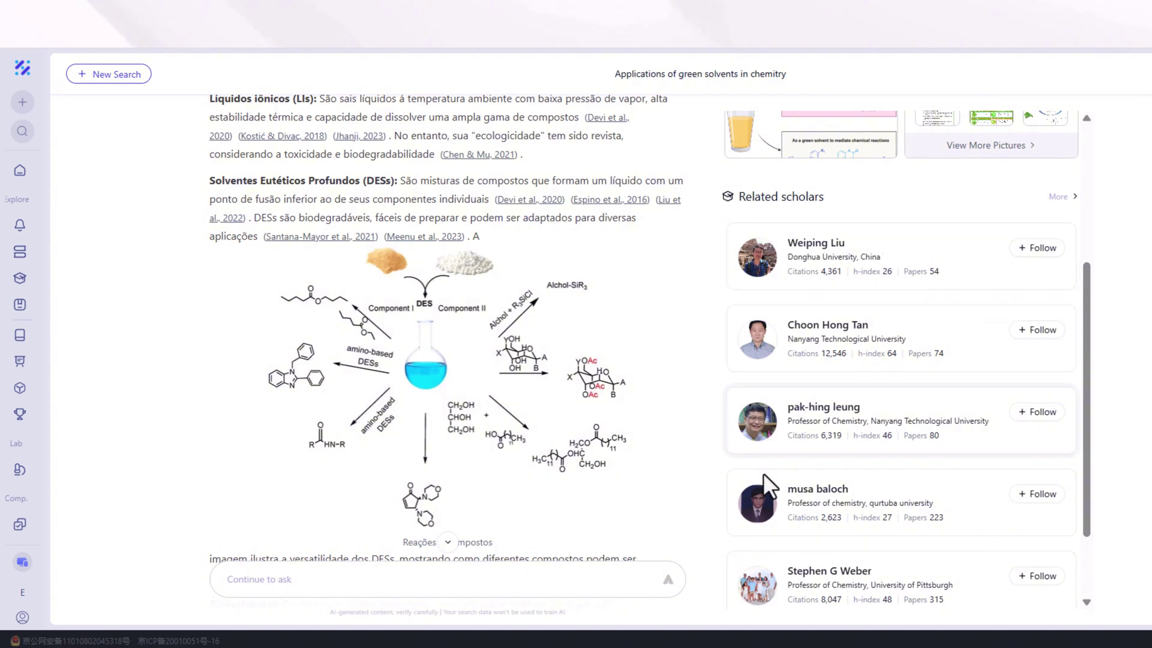
pyautogui.scroll(-8, 475, 475)
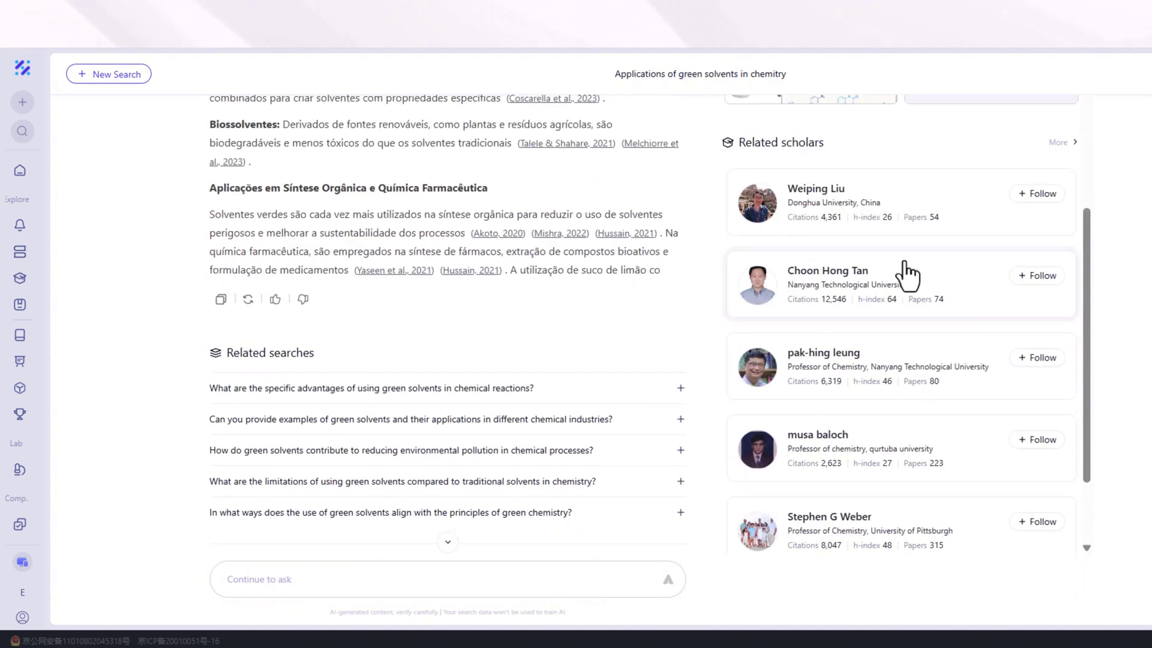
pyautogui.scroll(5, 828, 226)
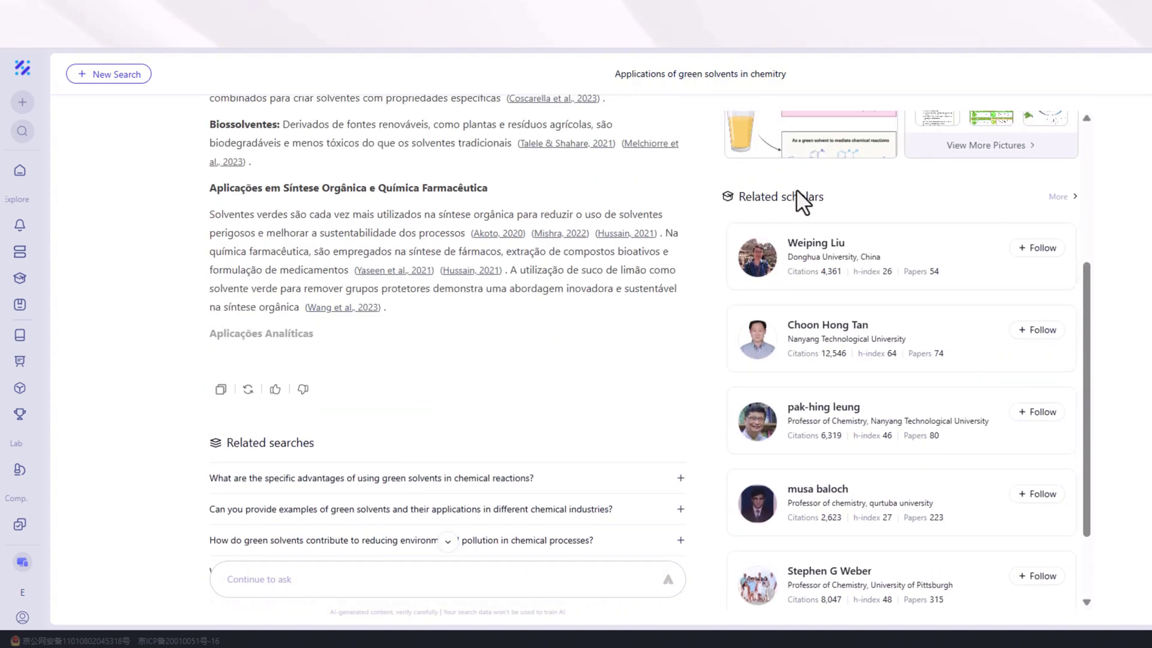
pyautogui.scroll(15, 597, 273)
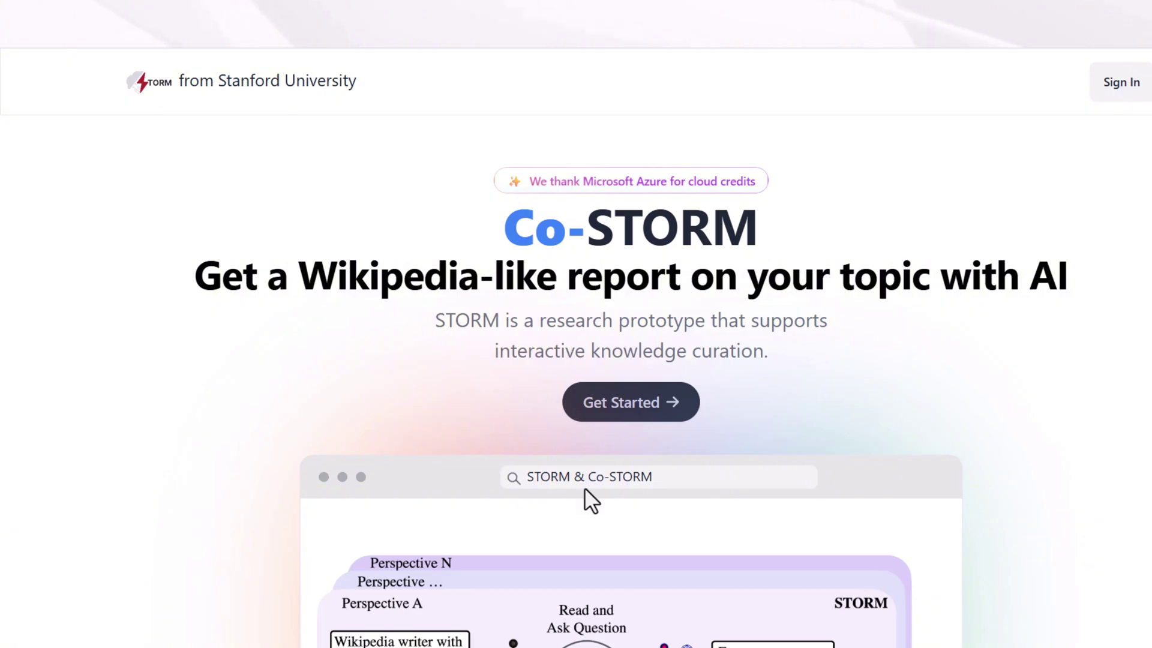
# - Get started with STORM, accept consent, and paste the green-solvents topic into the topic field
pyautogui.click(648, 419)
pyautogui.click(1036, 458)
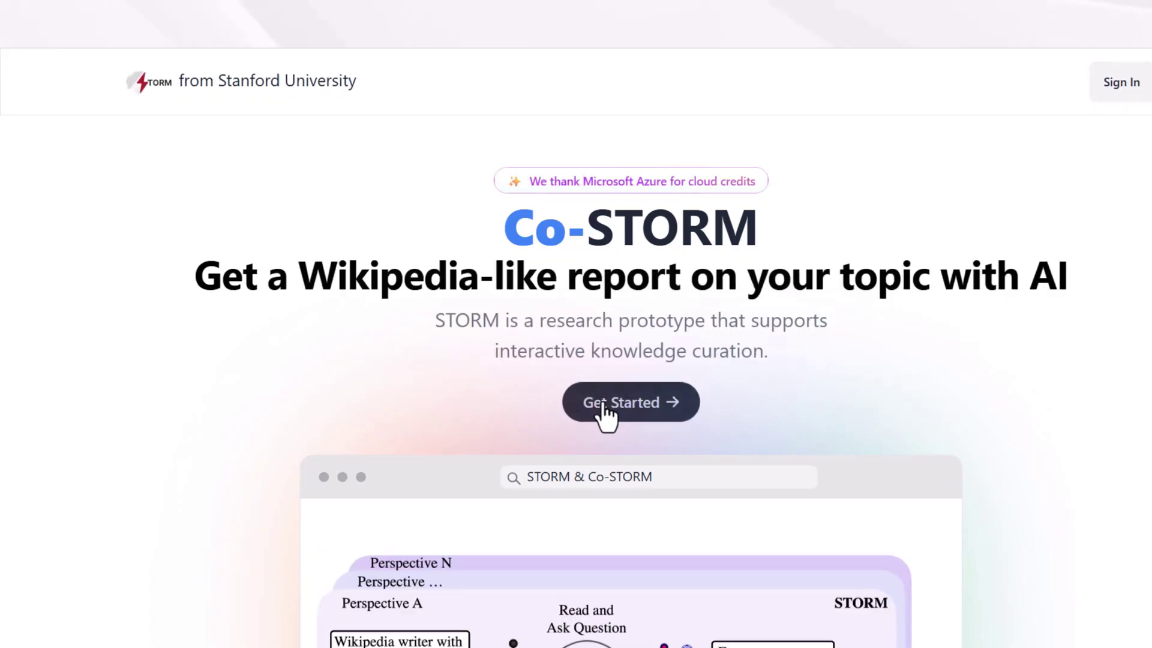
pyautogui.click(606, 414)
pyautogui.scroll(-15, 463, 279)
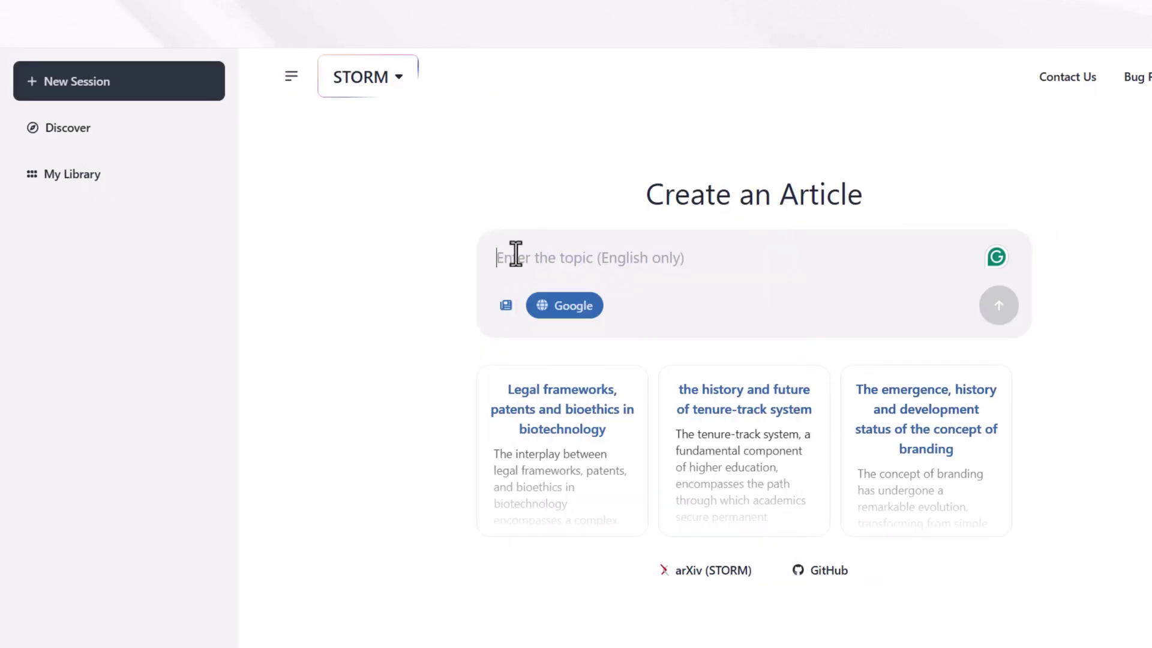
pyautogui.rightClick(517, 255)
pyautogui.click(605, 424)
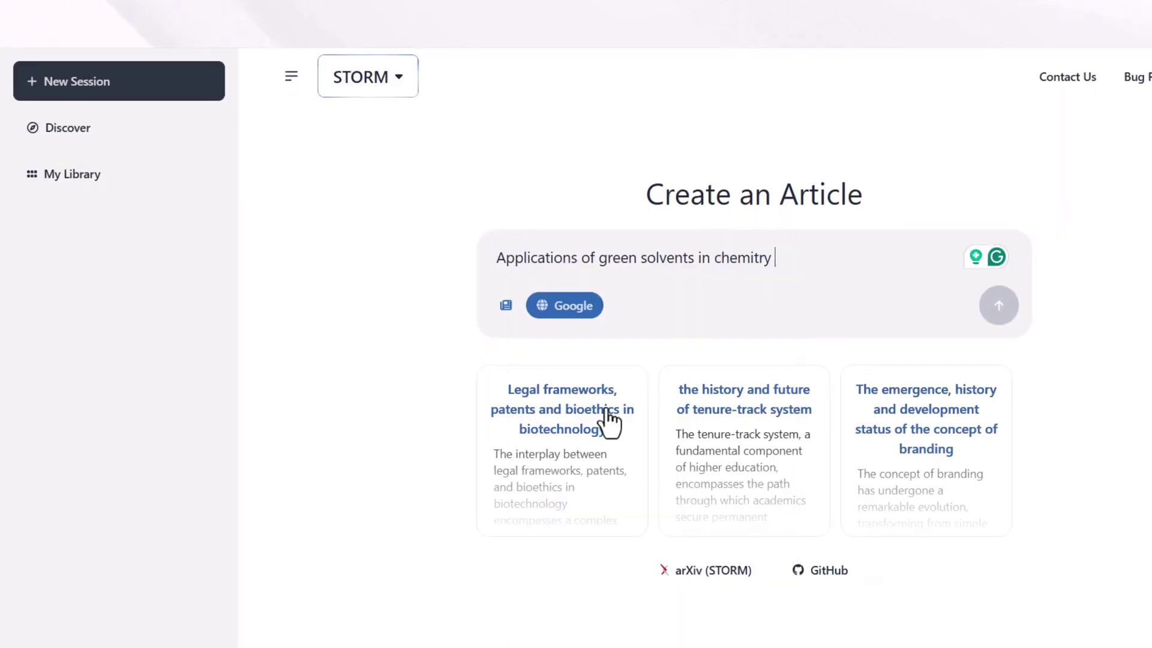
# - Keep the STORM generation mode and correct 'chemitry' to 'chemistry' in the topic
pyautogui.click(506, 307)
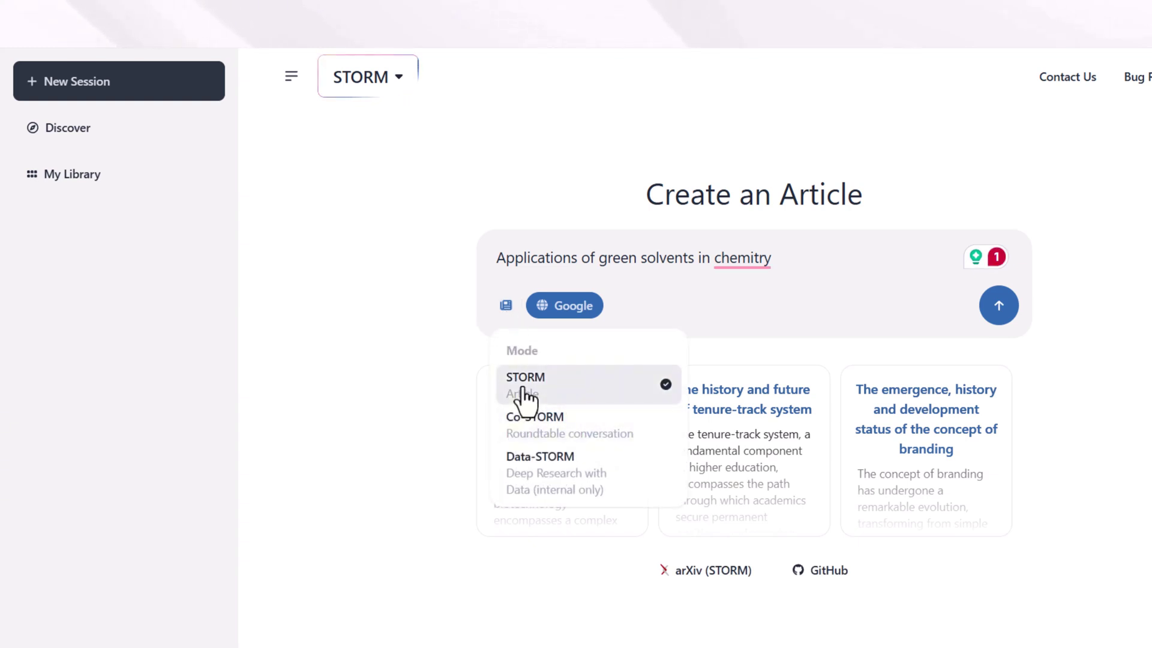
pyautogui.click(523, 397)
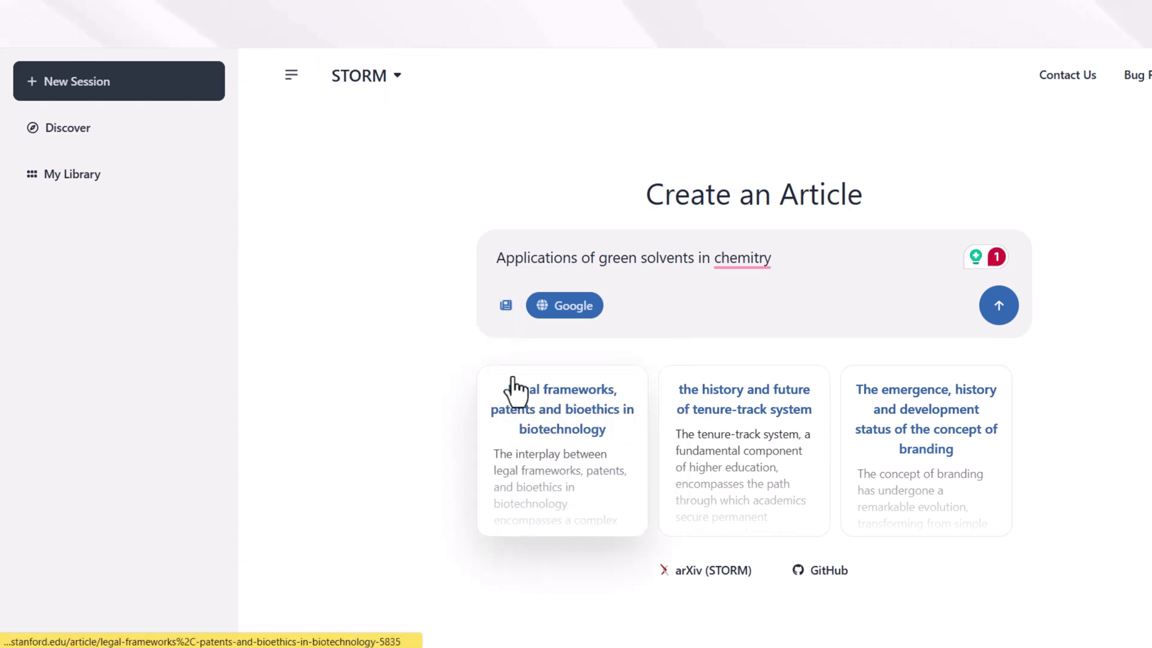
pyautogui.click(504, 307)
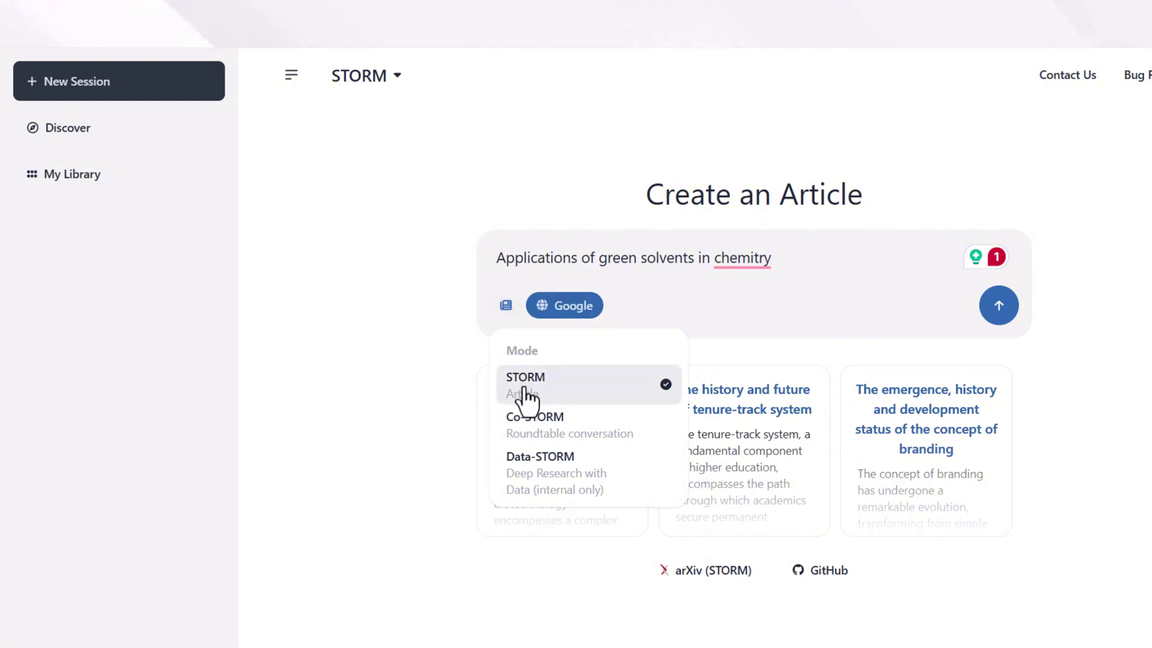
pyautogui.click(757, 256)
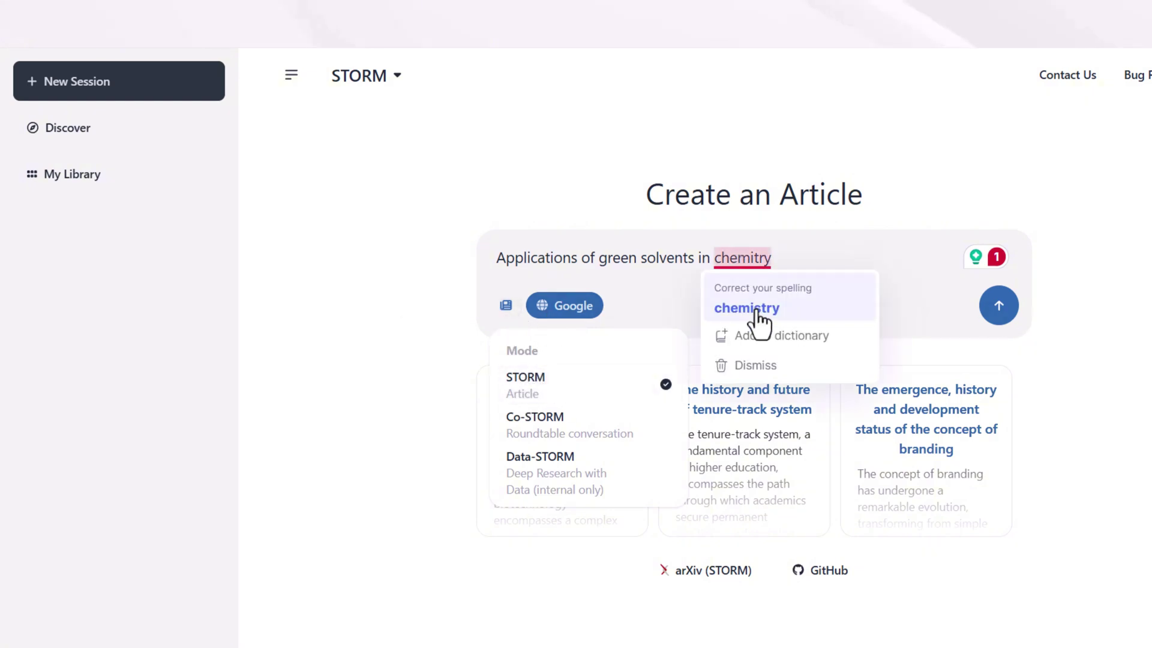
pyautogui.click(751, 309)
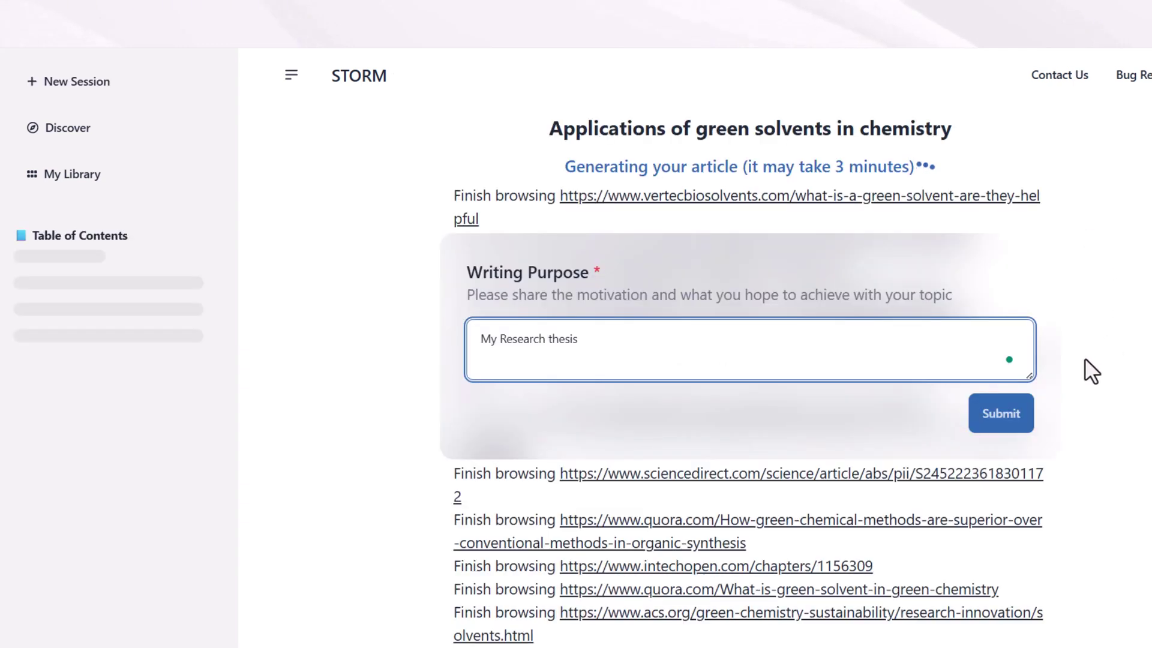
# - Submit 'My Research thesis' as the article's writing purpose
pyautogui.click(1014, 405)
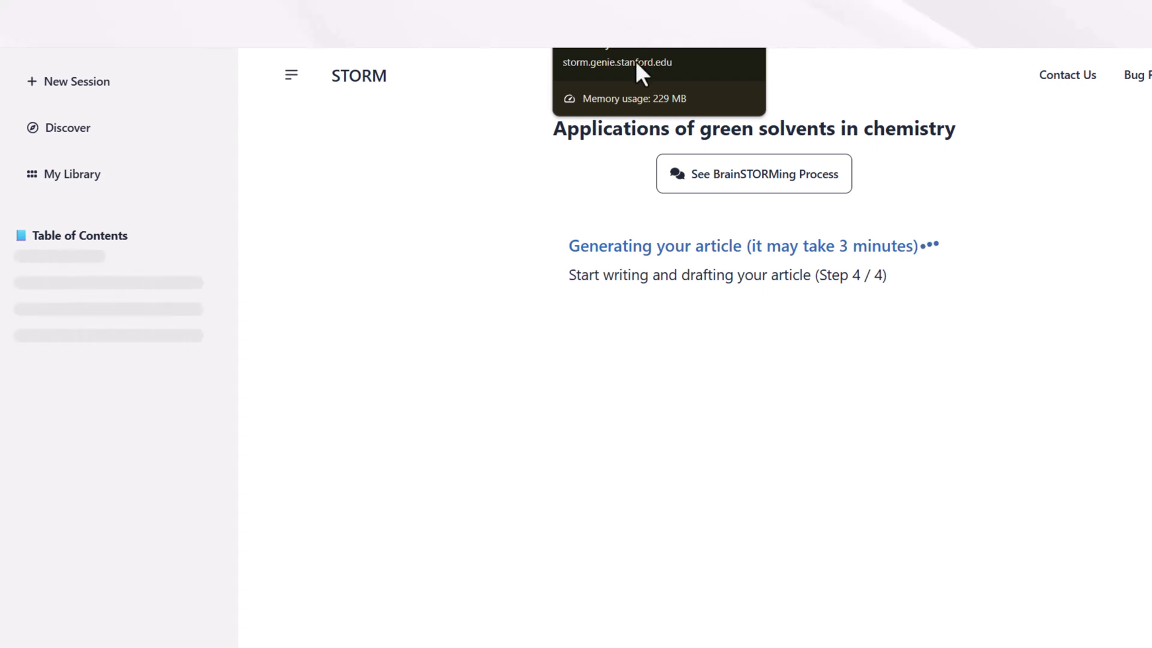
# - Open the brainstorming view, read the Academic Researcher perspective, then close the persona dialog
pyautogui.click(675, 179)
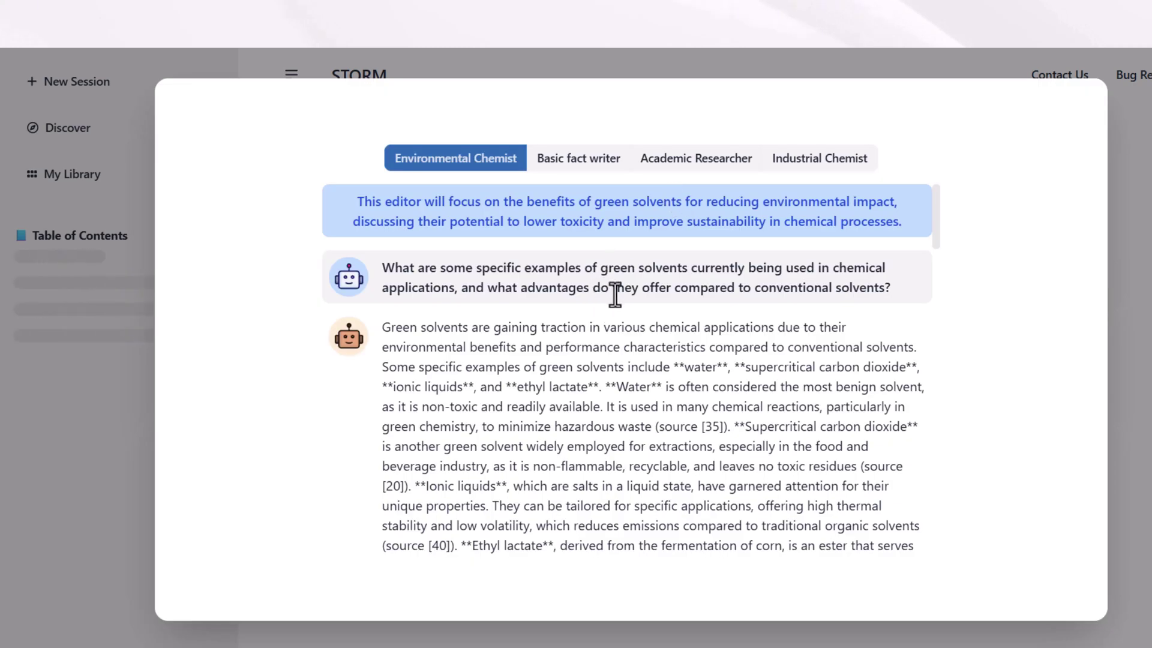
pyautogui.scroll(-10, 603, 308)
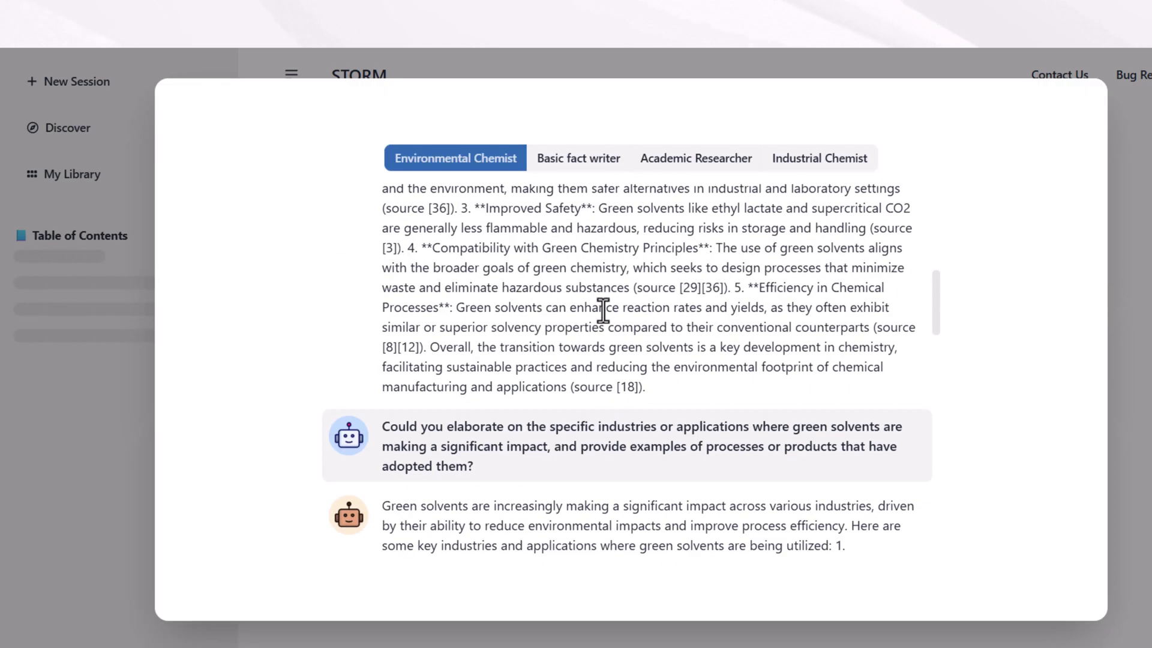
pyautogui.scroll(-15, 602, 310)
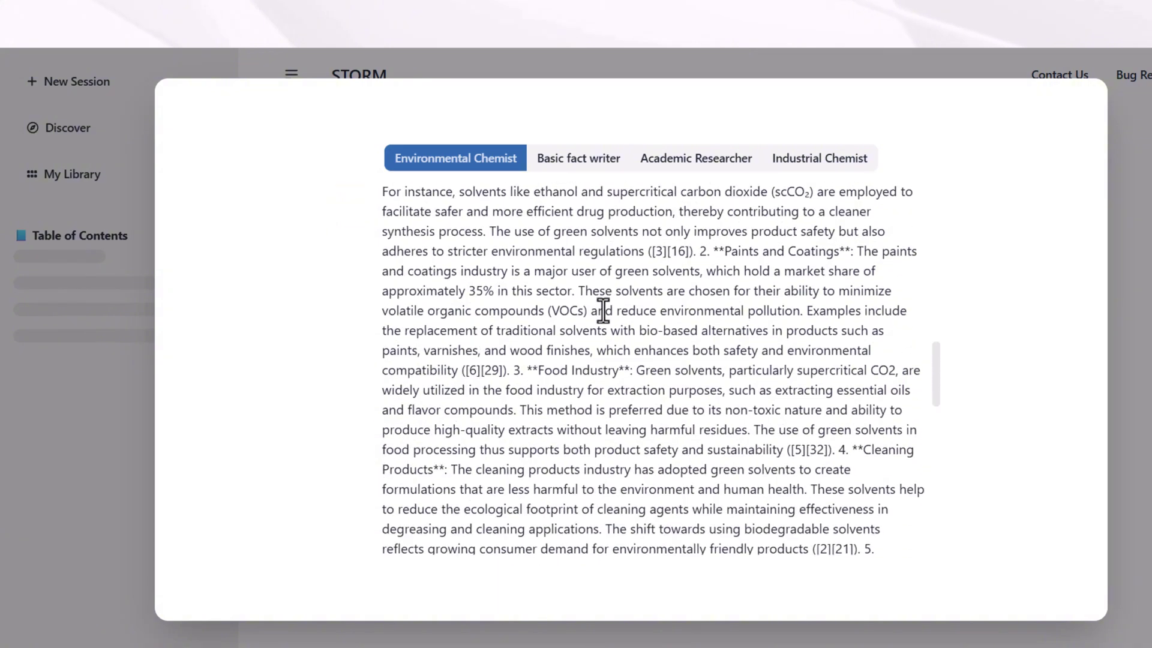
pyautogui.scroll(-10, 603, 310)
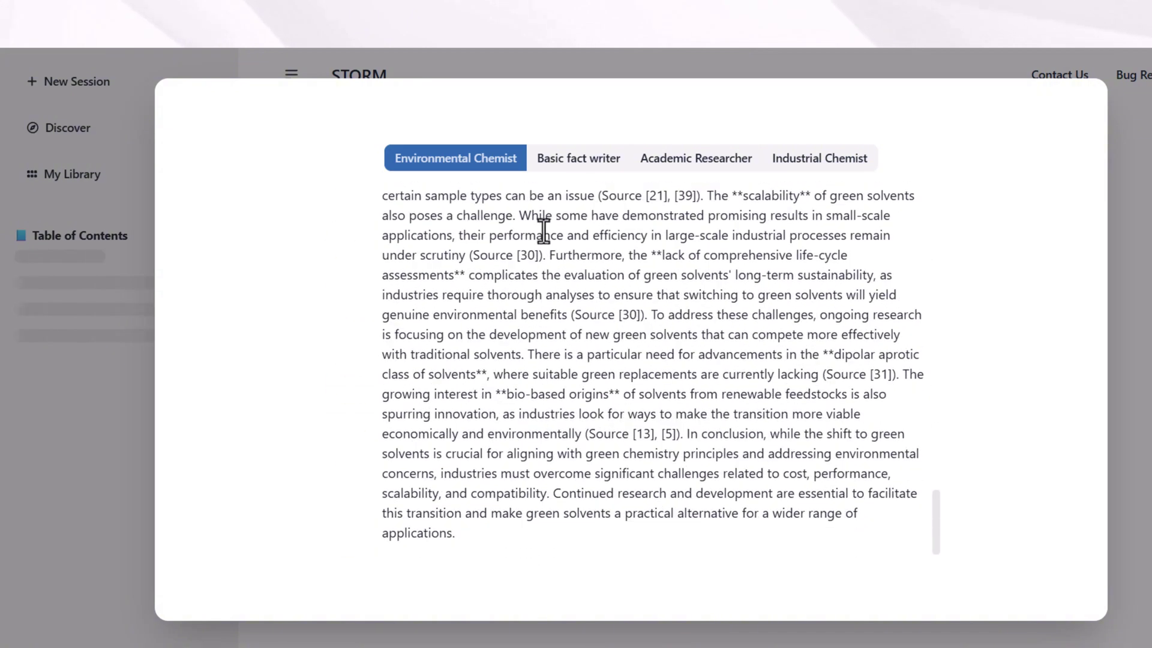
pyautogui.scroll(3, 624, 318)
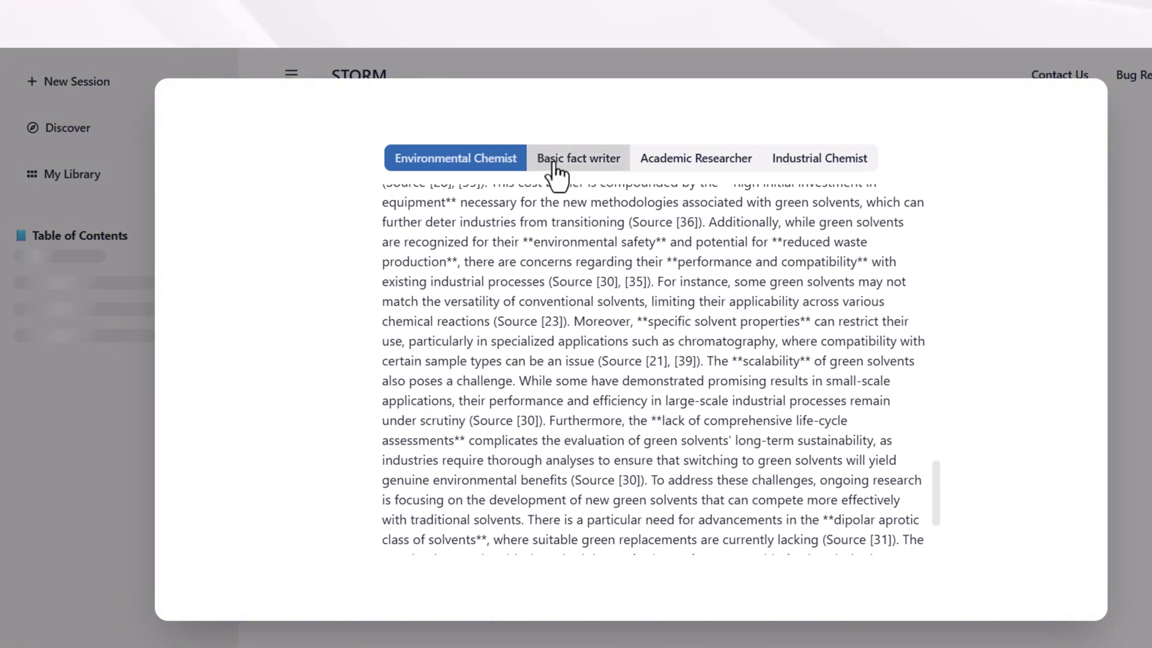
pyautogui.click(723, 163)
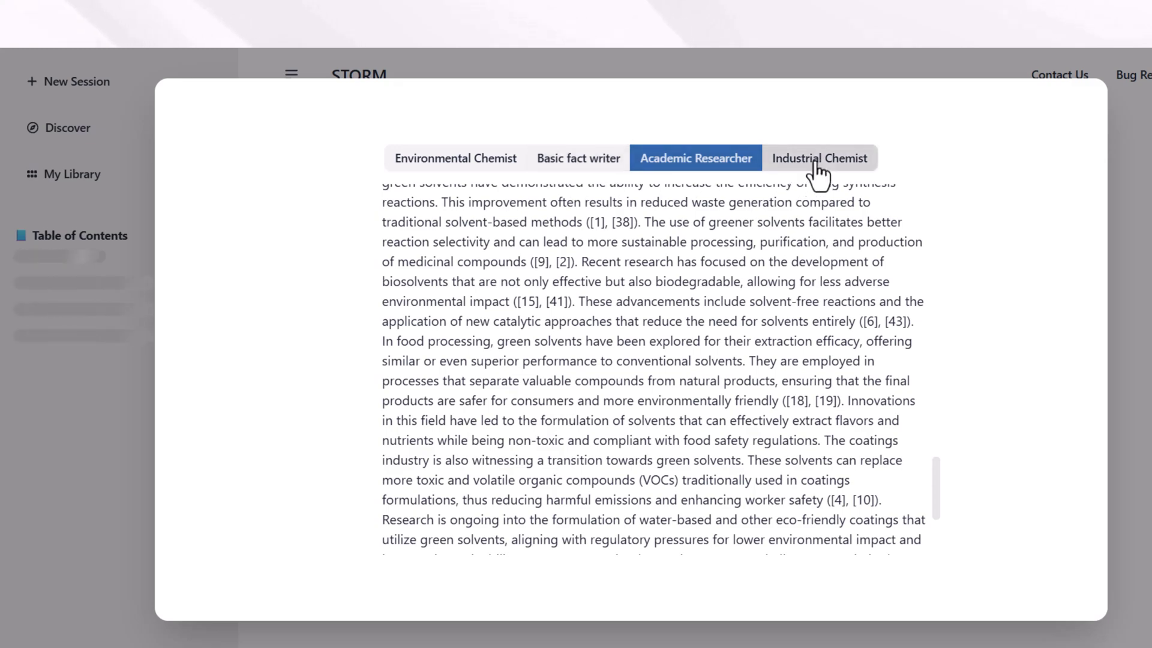
pyautogui.press('Escape')
# - Scroll through the green-solvents article from its summary down to the future trends sections
pyautogui.scroll(-8, 477, 290)
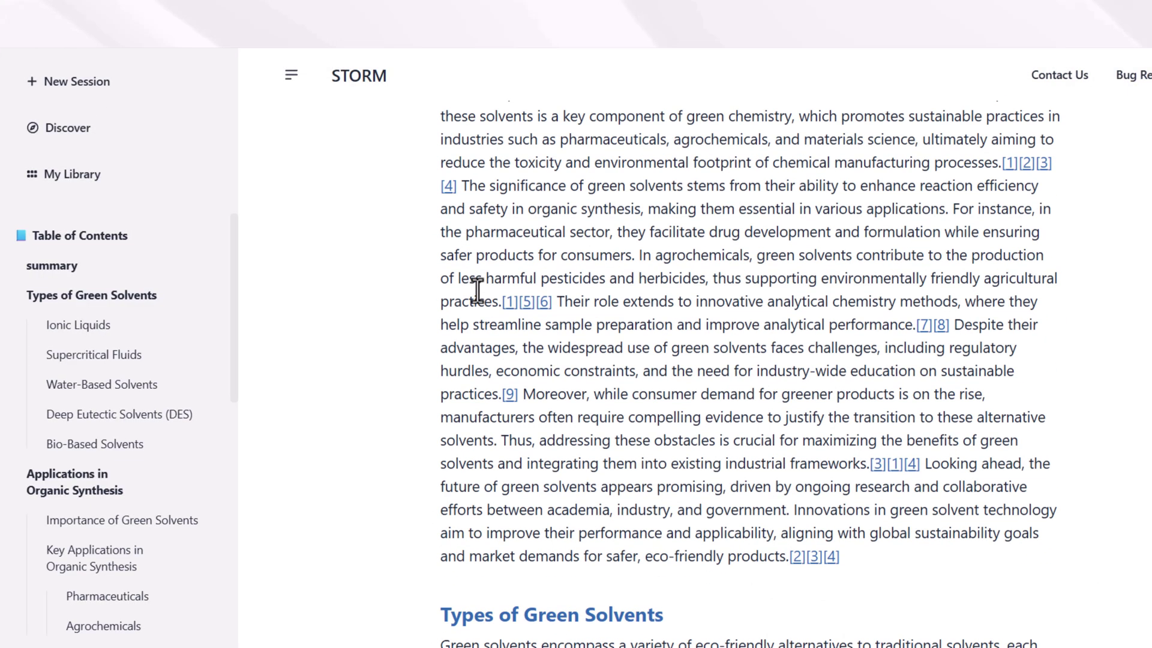
pyautogui.scroll(-5, 517, 399)
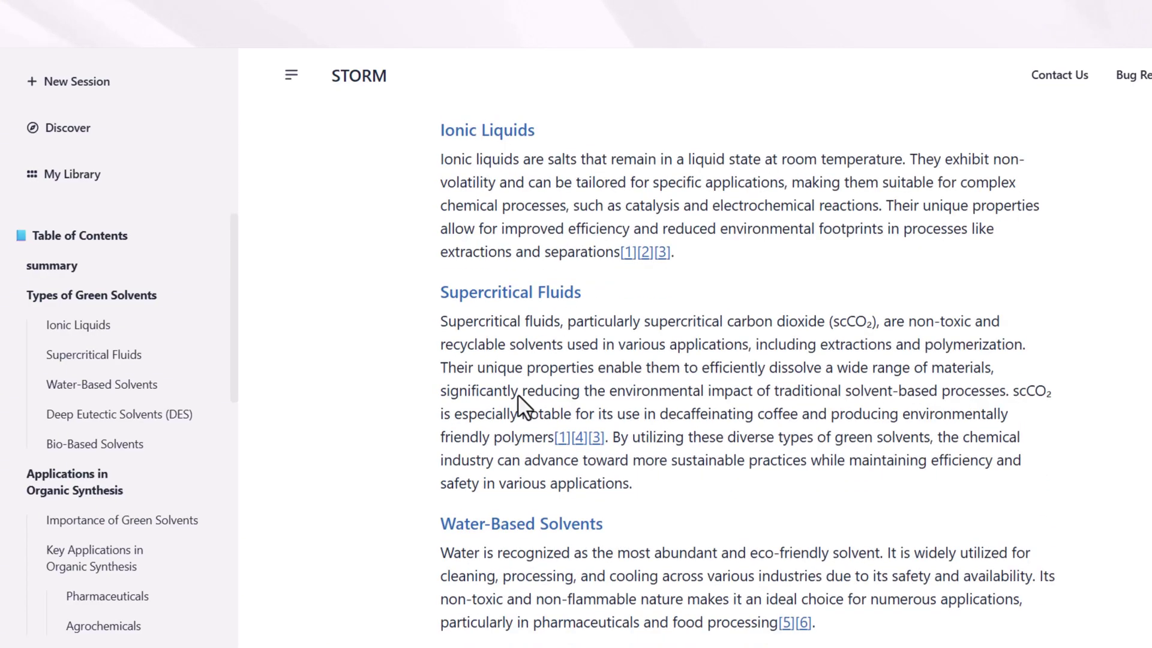
pyautogui.scroll(-13, 497, 347)
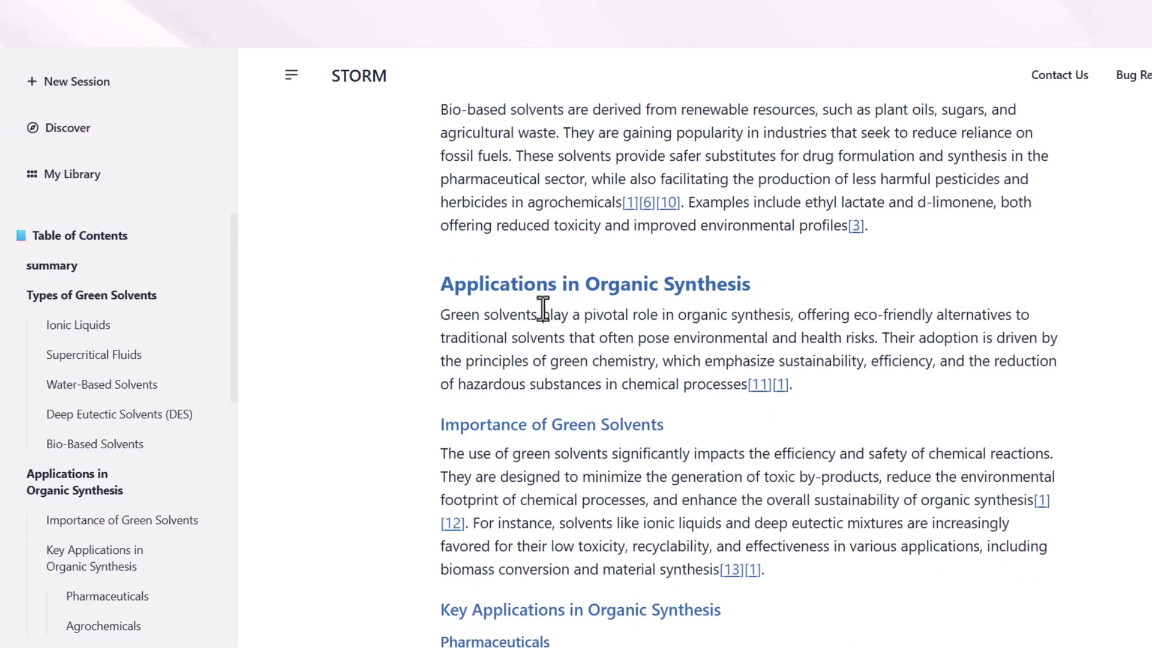
pyautogui.scroll(-11, 521, 336)
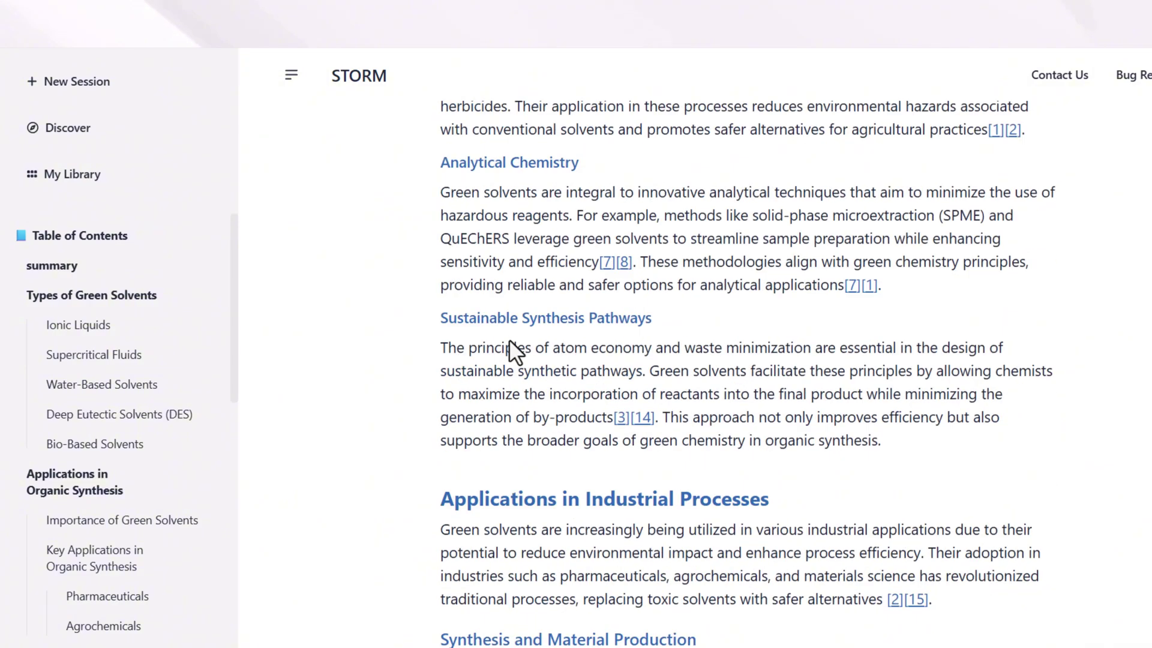
pyautogui.scroll(-14, 551, 472)
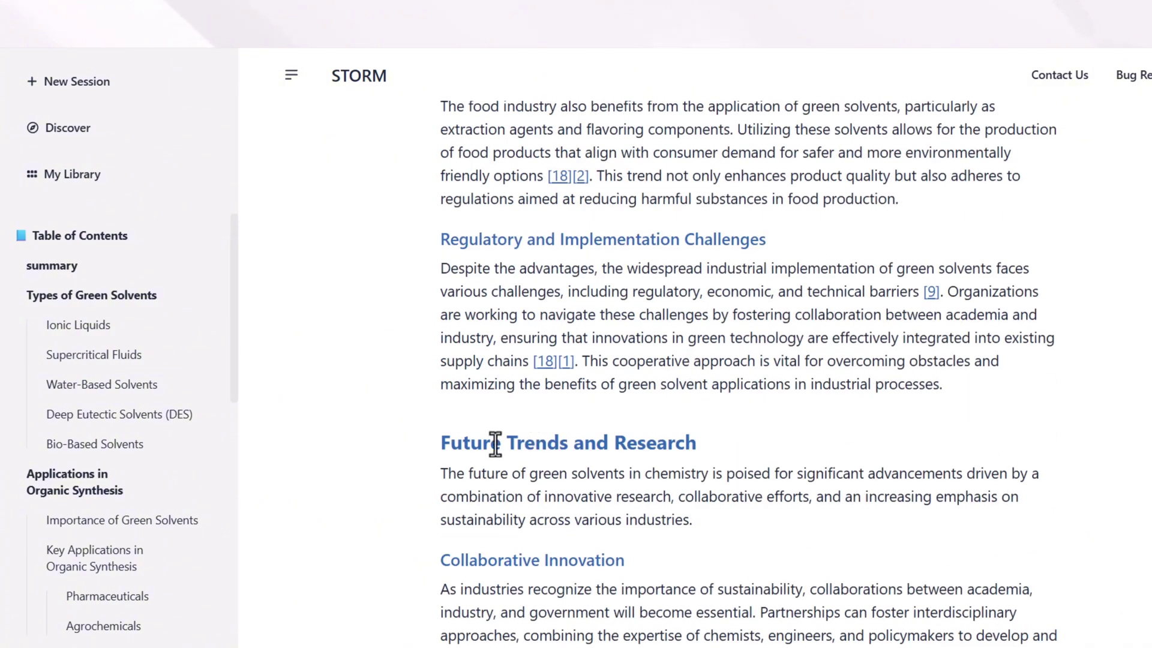
pyautogui.scroll(-20, 541, 454)
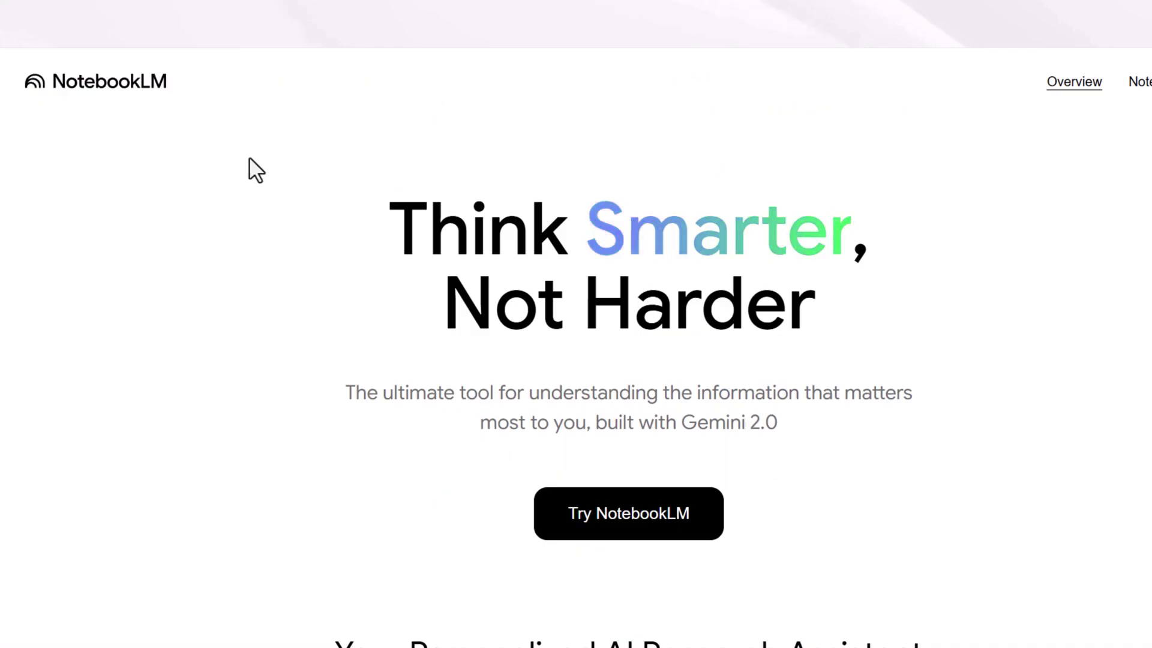
# - Open the 'Ionic Liquids: An Overview' notebook in NotebookLM and generate its Mind Map
pyautogui.click(629, 523)
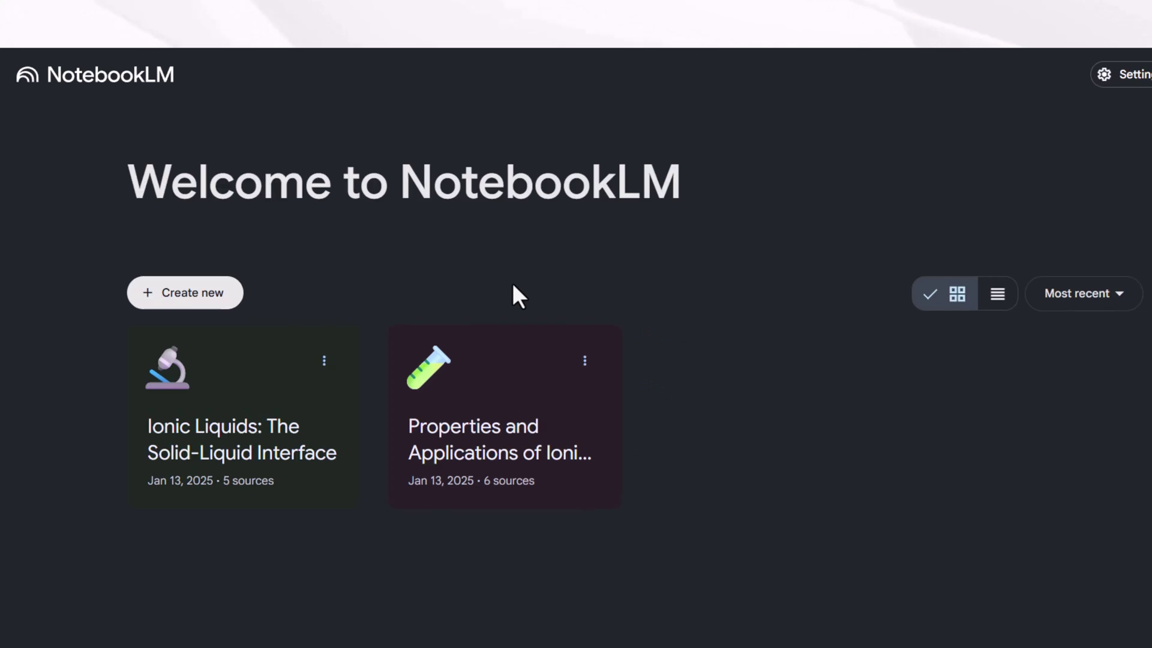
pyautogui.click(211, 294)
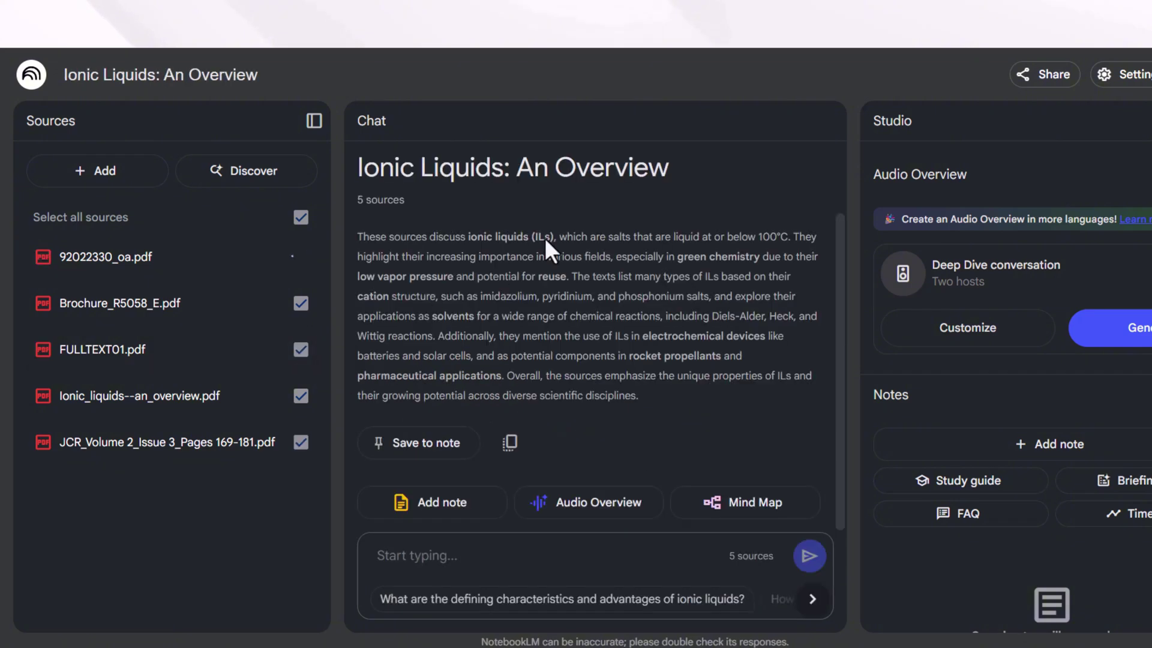
pyautogui.click(752, 513)
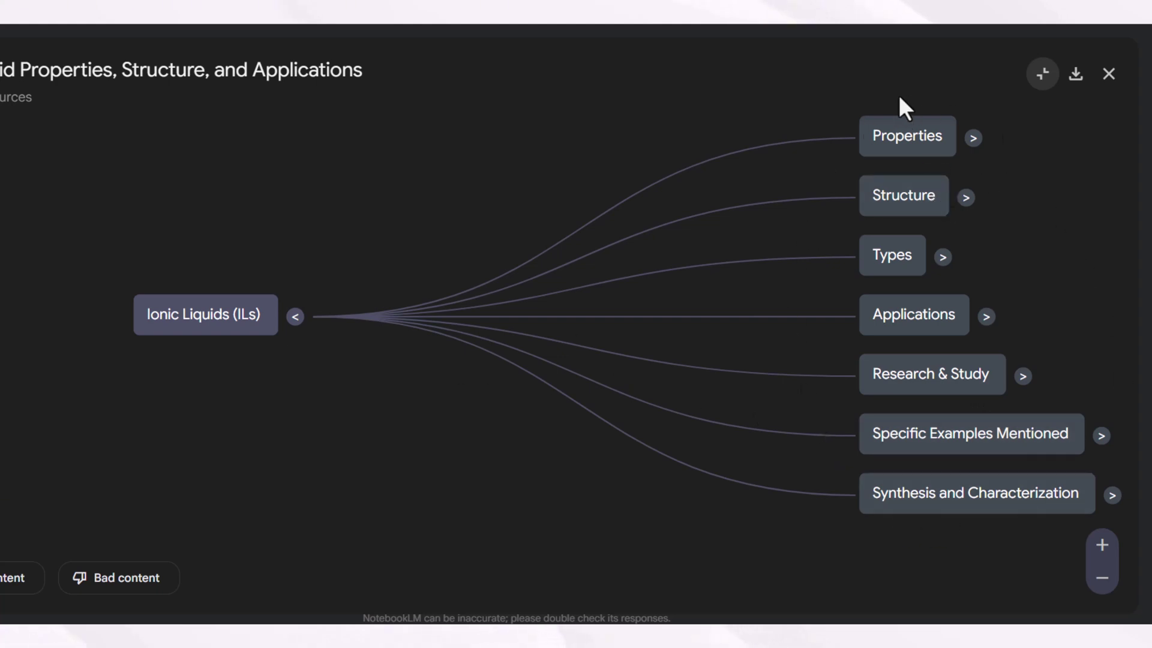
# - Expand the Properties and Viscosity branches, then ask the chat about 'More viscous than water'
pyautogui.click(973, 138)
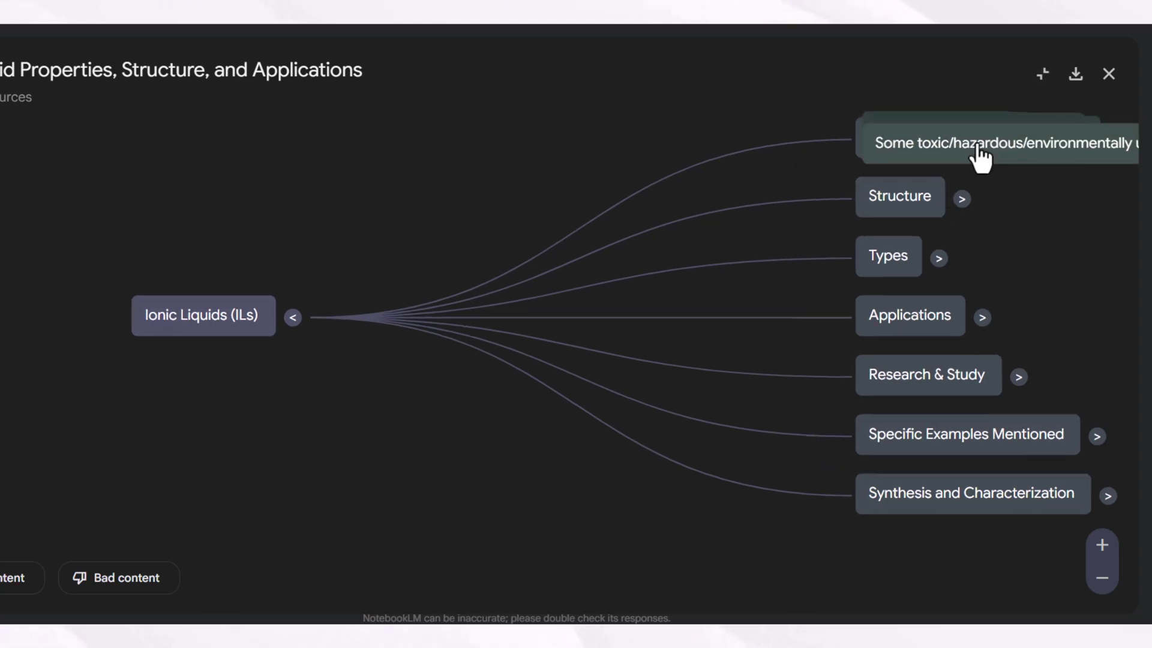
pyautogui.scroll(-5, 873, 135)
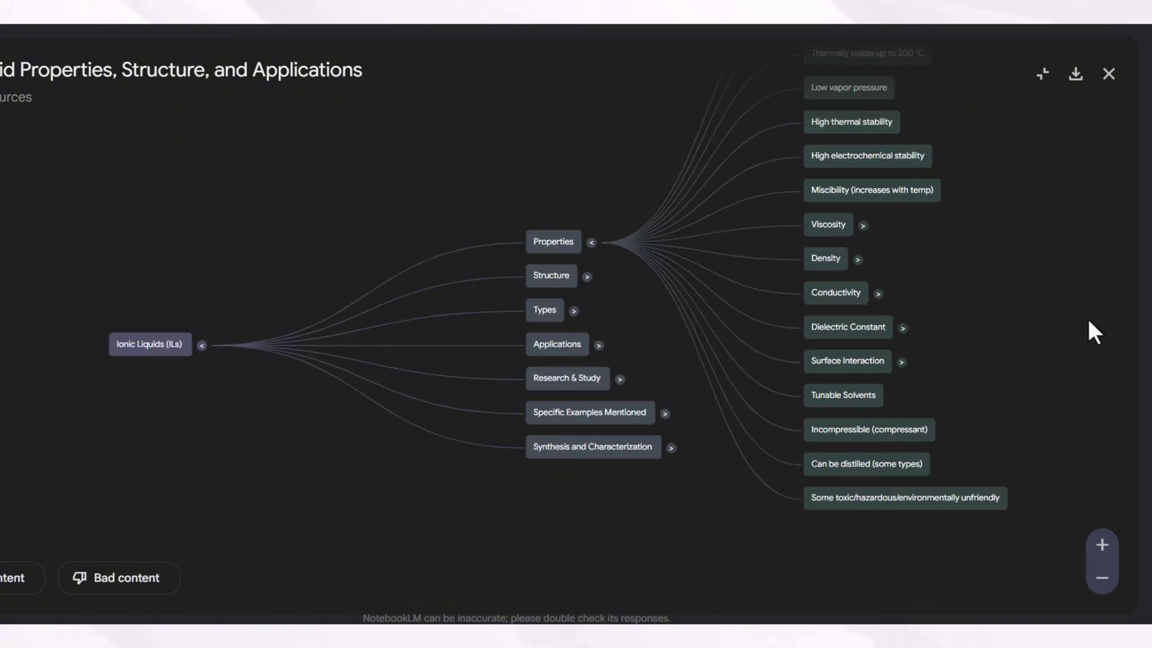
pyautogui.click(862, 227)
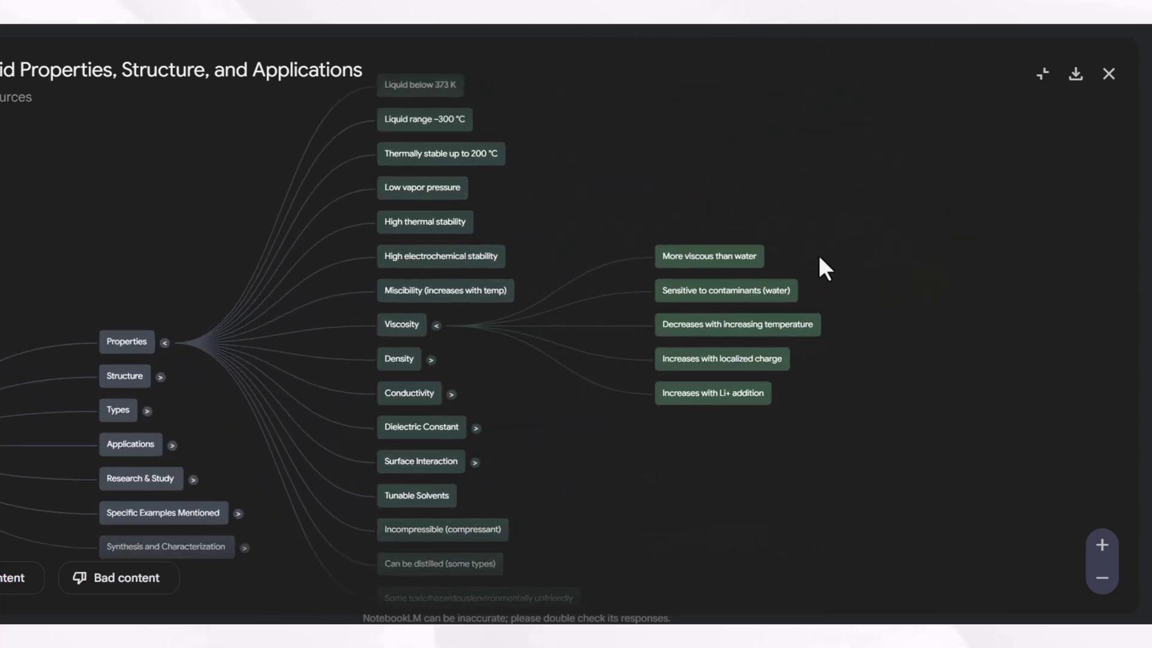
pyautogui.click(715, 259)
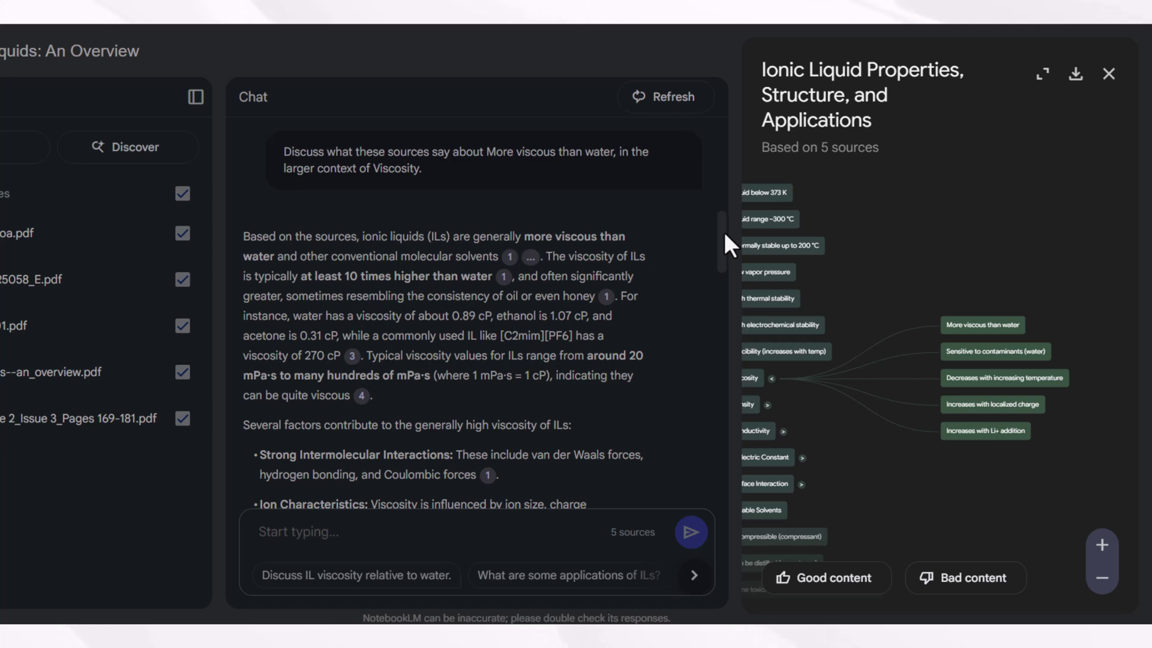
# - Close the mind map and scroll through the chat's explanation of ionic liquid viscosity
pyautogui.press('Escape')
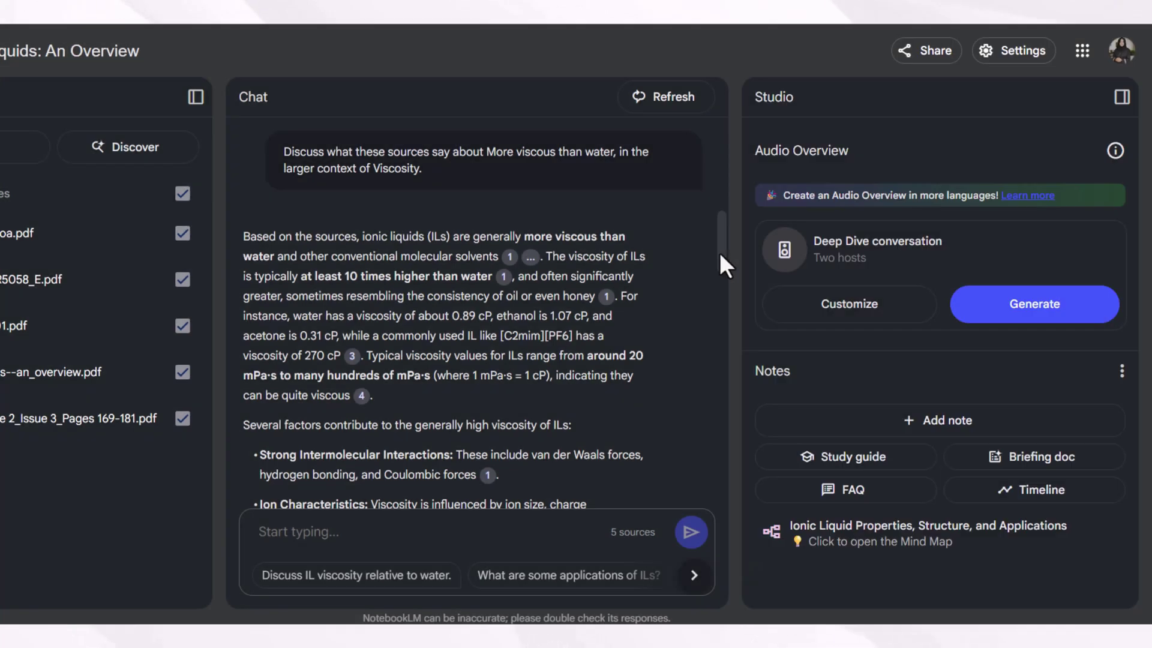
pyautogui.scroll(-4, 719, 258)
pyautogui.moveTo(721, 297)
pyautogui.mouseDown()
pyautogui.moveTo(715, 416)
pyautogui.moveTo(727, 492)
pyautogui.moveTo(736, 249)
pyautogui.moveTo(721, 166)
pyautogui.moveTo(718, 289)
pyautogui.mouseUp()
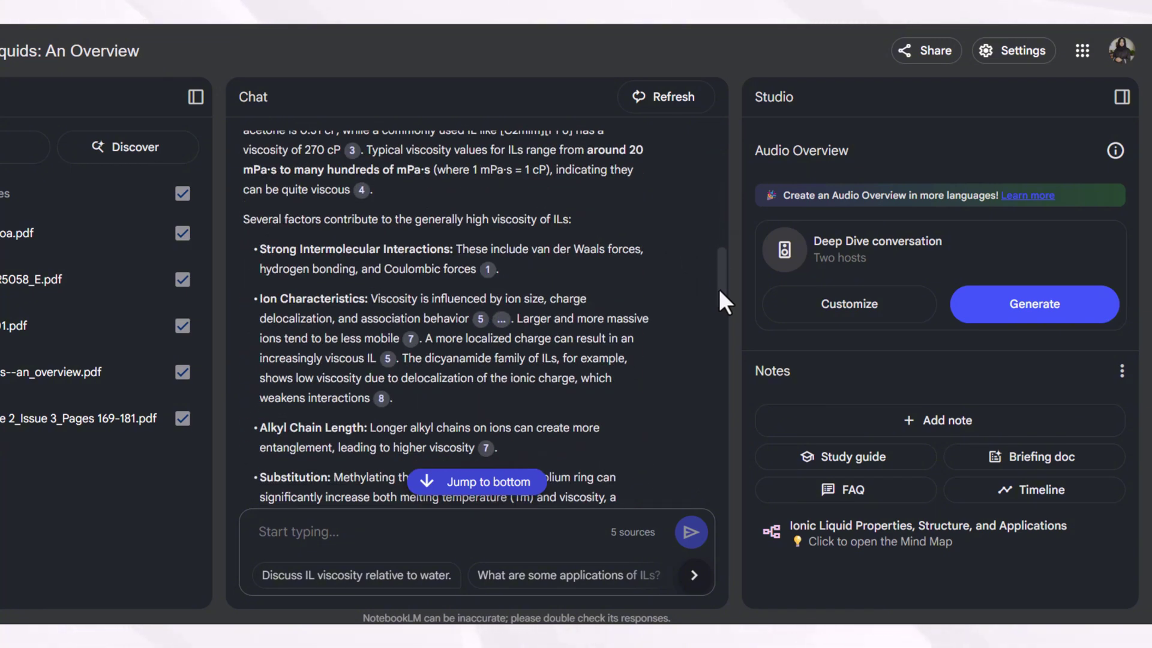
pyautogui.scroll(-1, 719, 289)
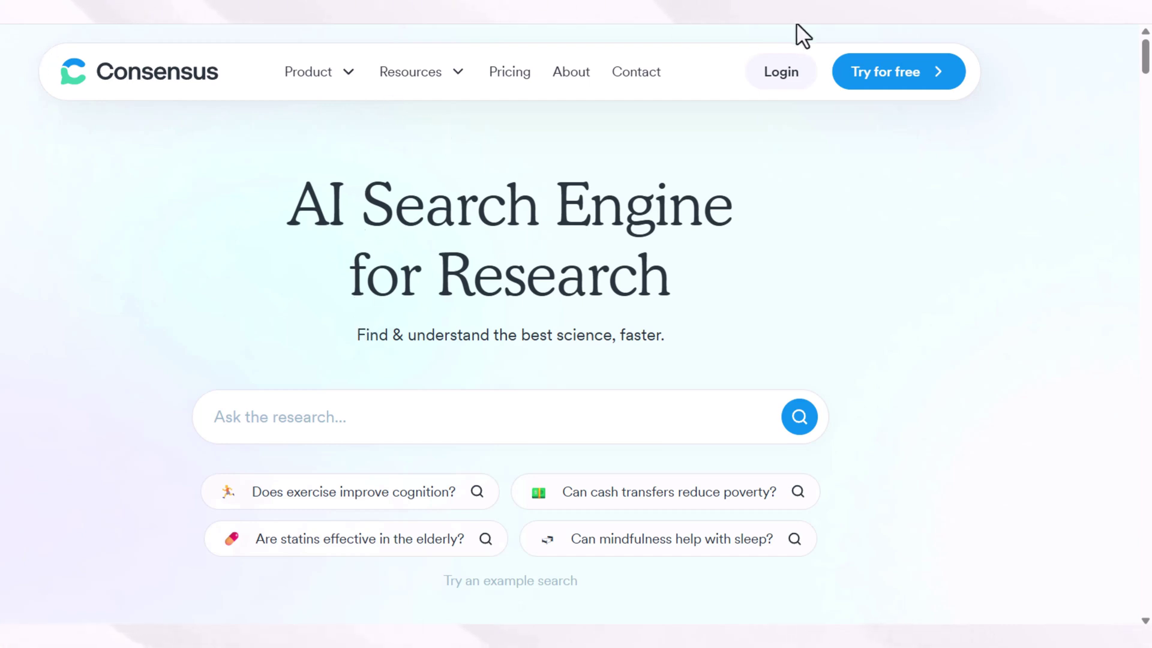
# - Sign in to Consensus, open the search filters, and expand the Methods study-type filters
pyautogui.click(786, 74)
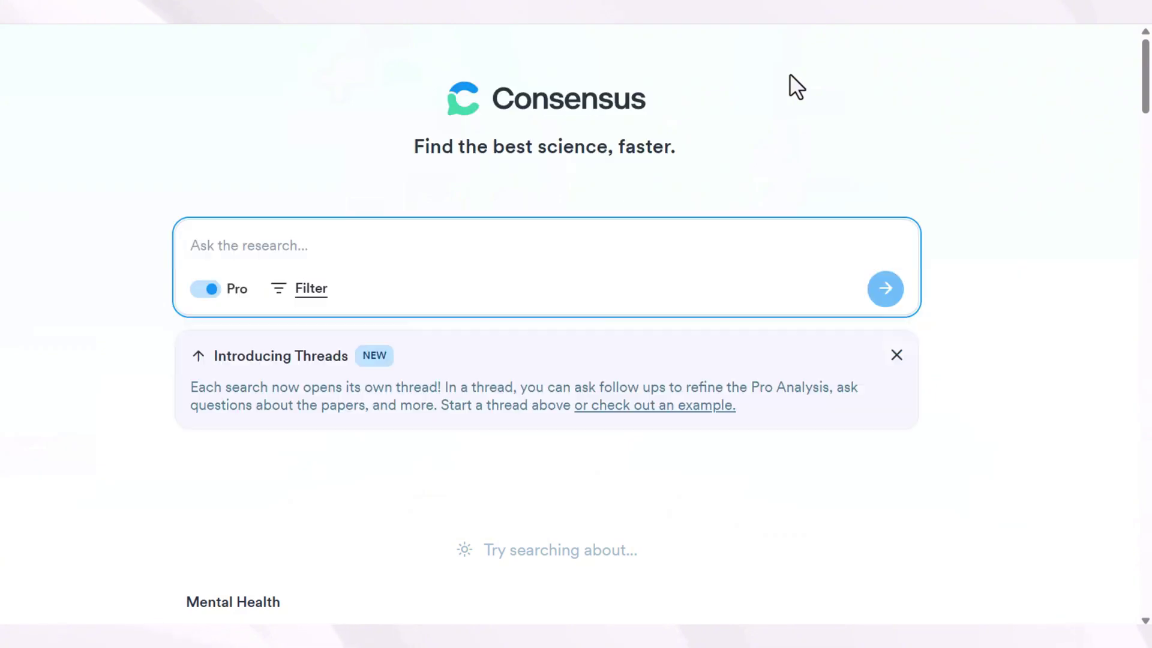
pyautogui.click(297, 290)
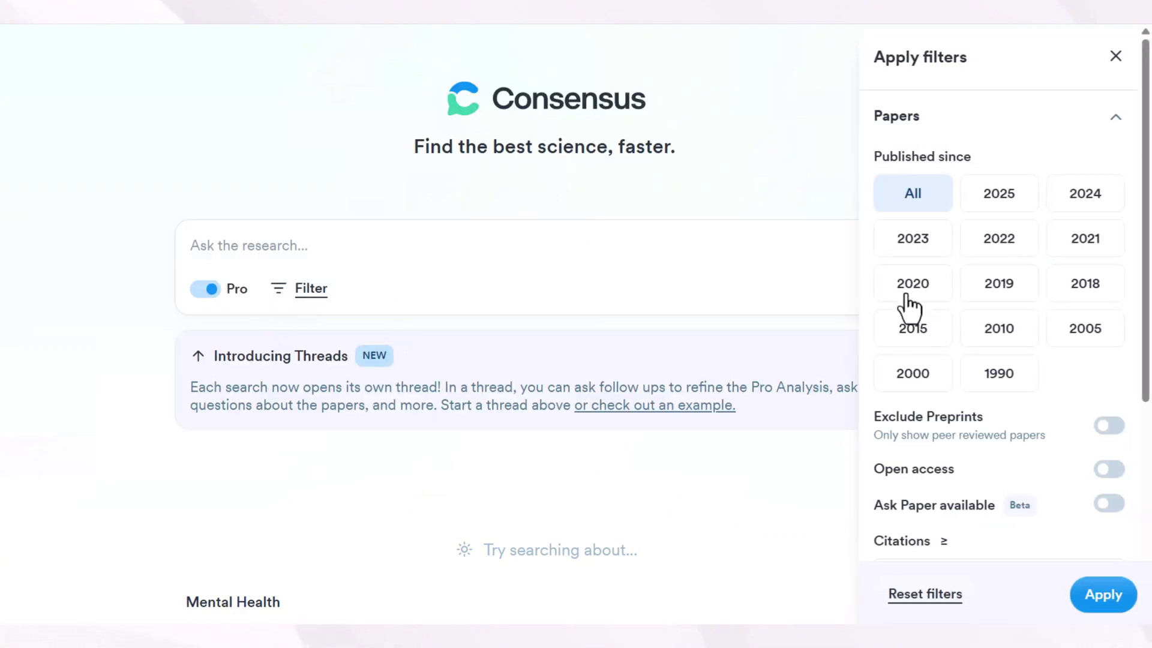
pyautogui.scroll(-4, 905, 305)
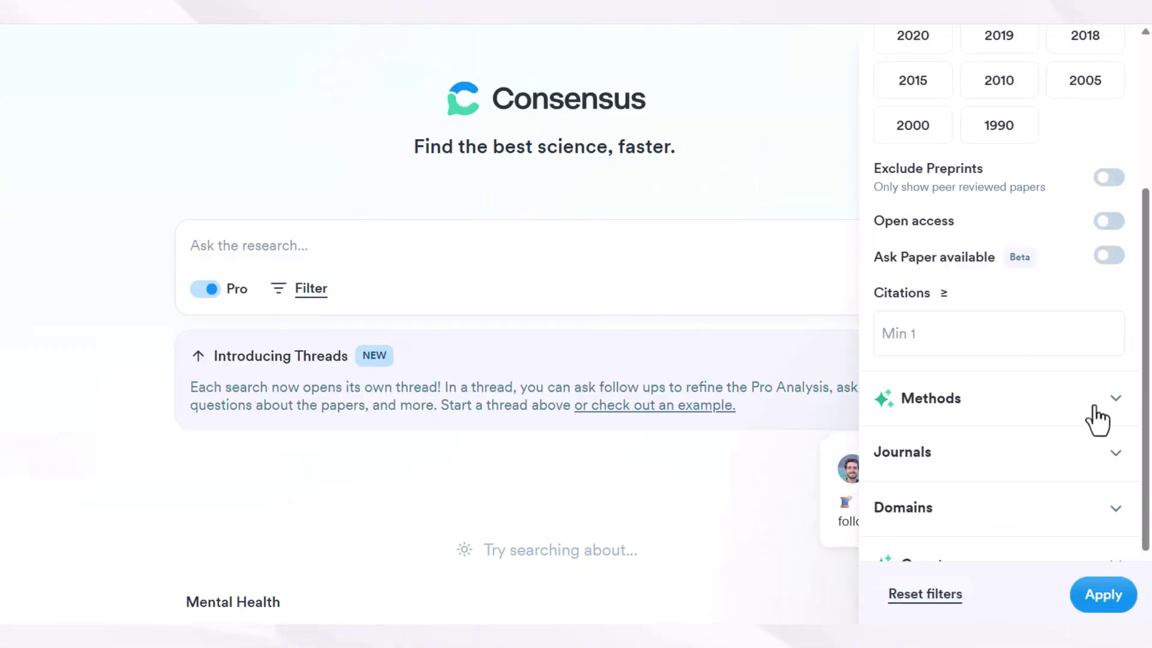
pyautogui.click(1114, 401)
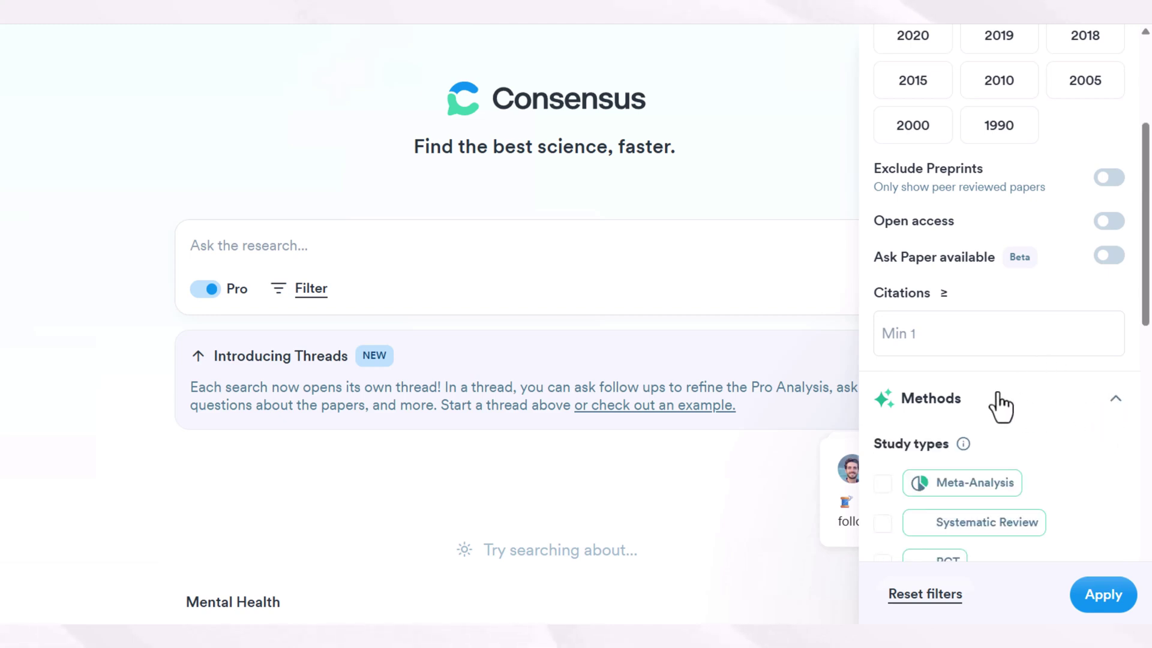
pyautogui.scroll(-8, 939, 297)
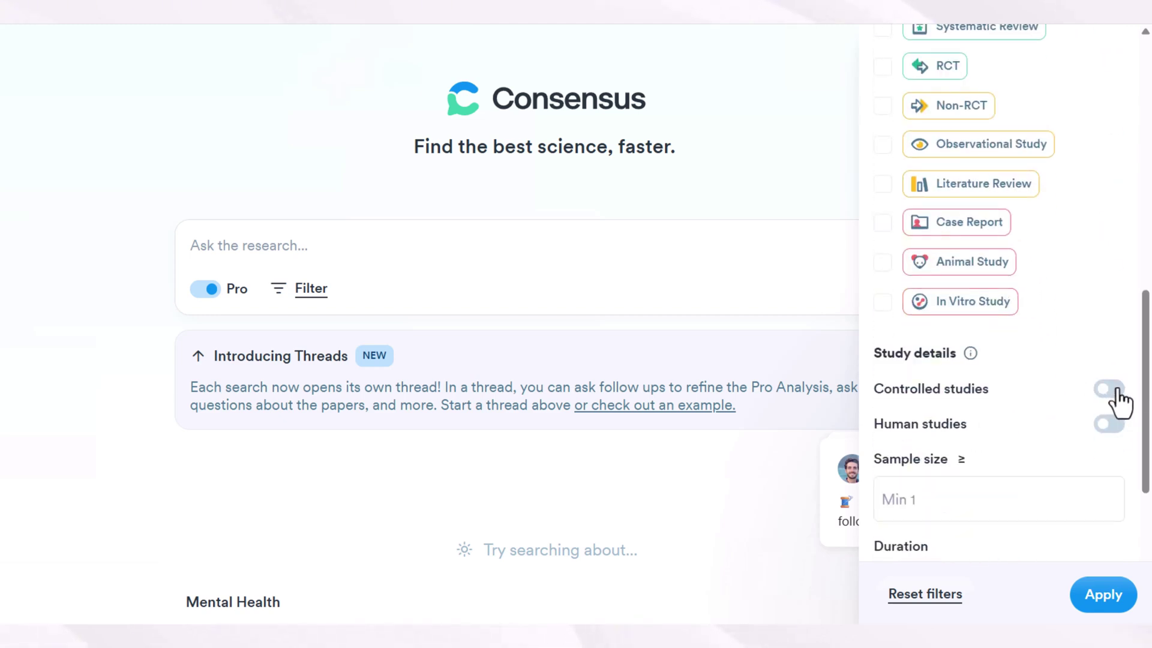
pyautogui.scroll(-3, 1010, 409)
pyautogui.scroll(-3, 946, 455)
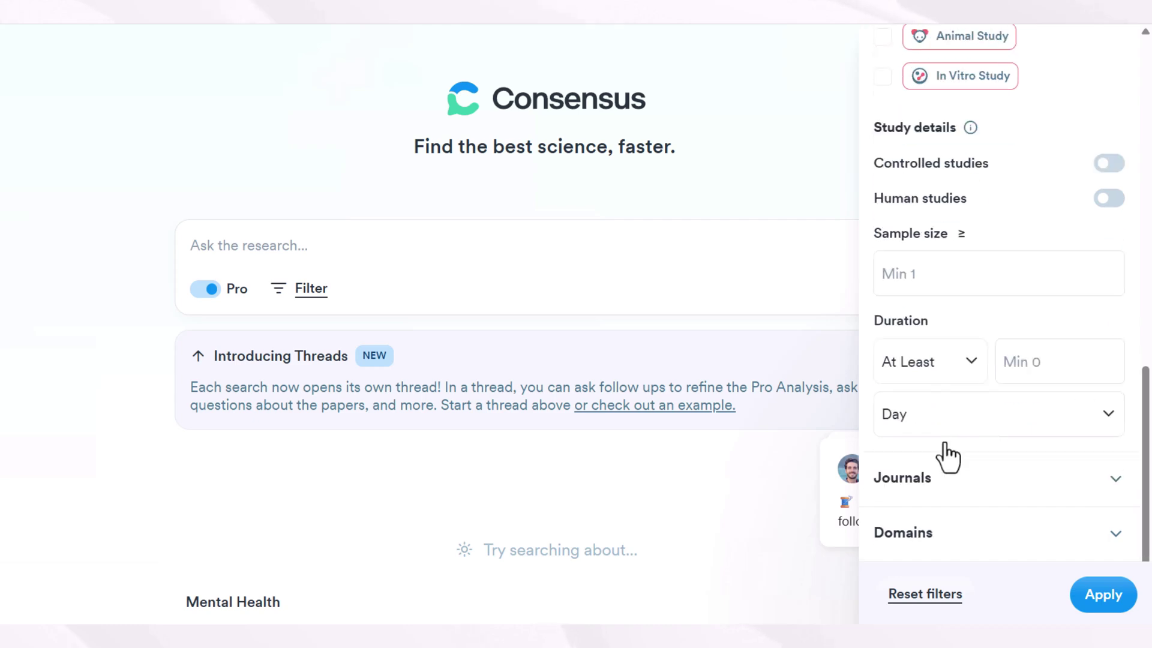
# - Review the Journals, Domains and Country filters, then close the filter panel without applying any
pyautogui.click(1100, 360)
pyautogui.scroll(-4, 1020, 432)
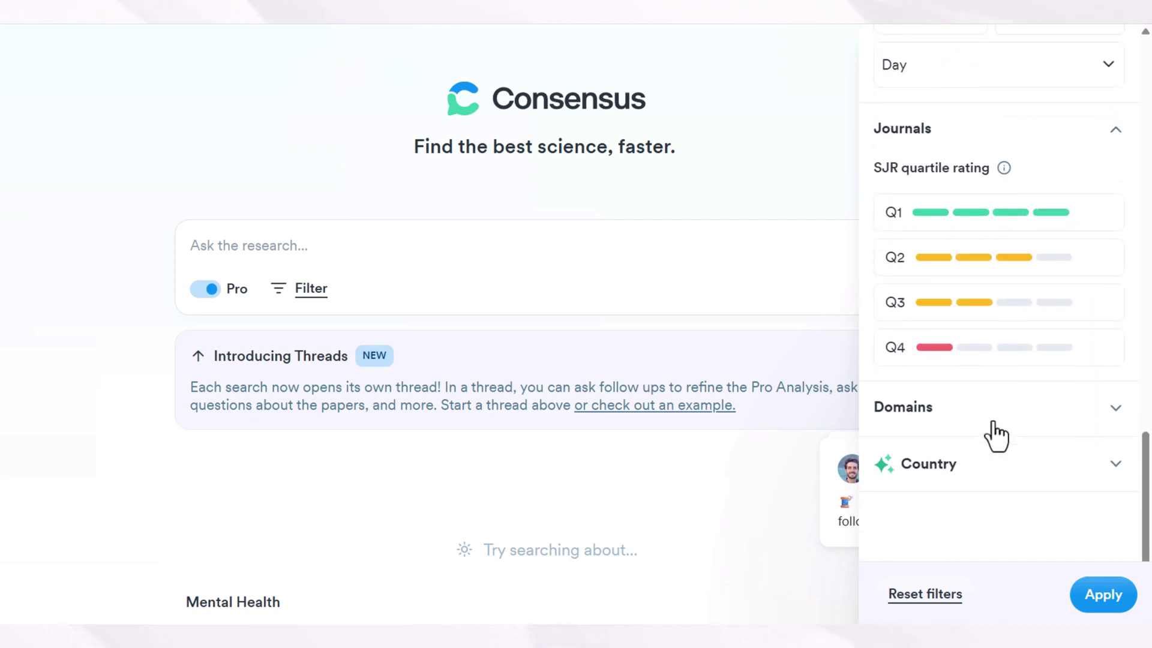
pyautogui.click(1117, 407)
pyautogui.scroll(-10, 999, 456)
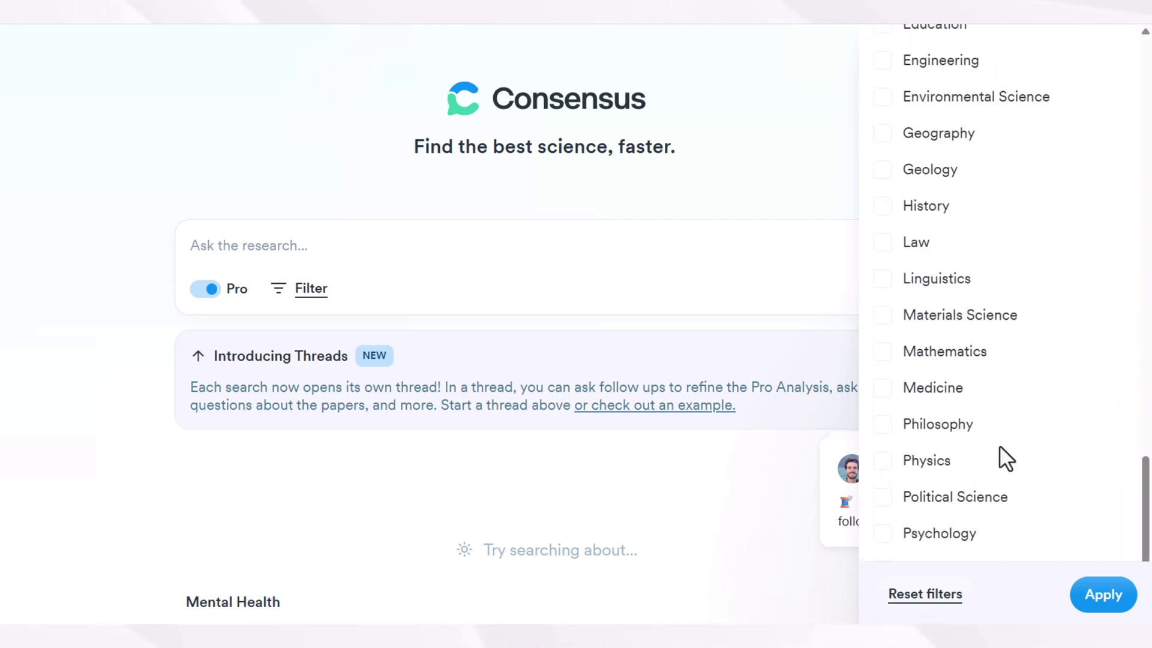
pyautogui.click(999, 459)
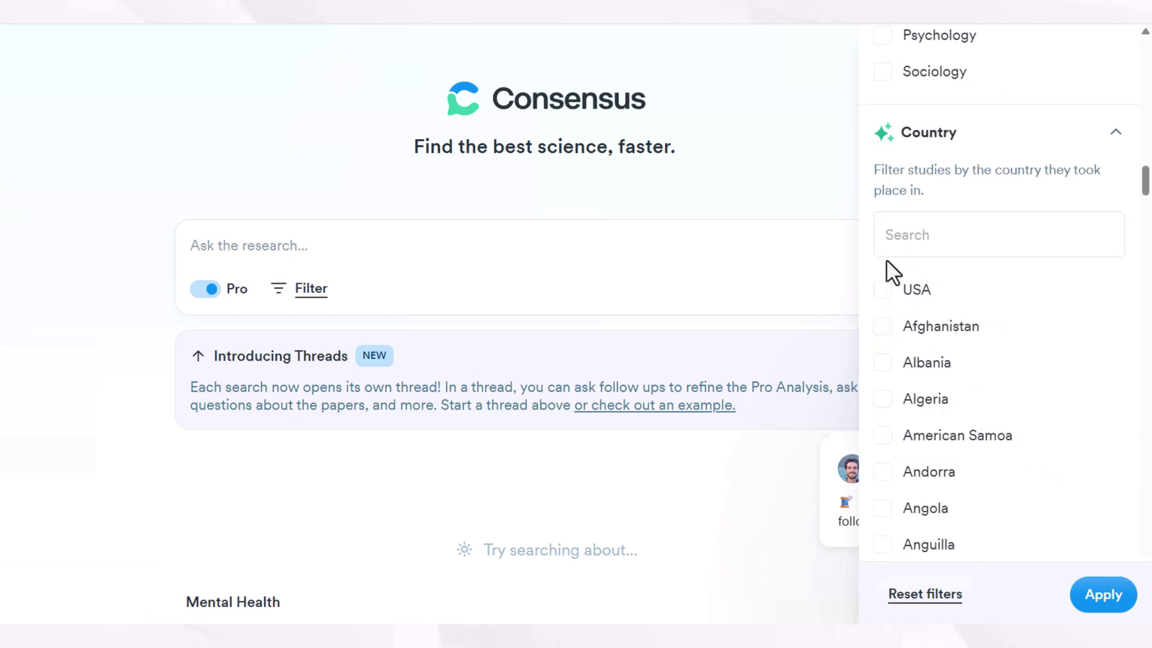
pyautogui.click(336, 264)
pyautogui.click(237, 254)
# - Paste the applications-of-green-solvents-in-chemistry question into the search box and run the search
pyautogui.rightClick(237, 255)
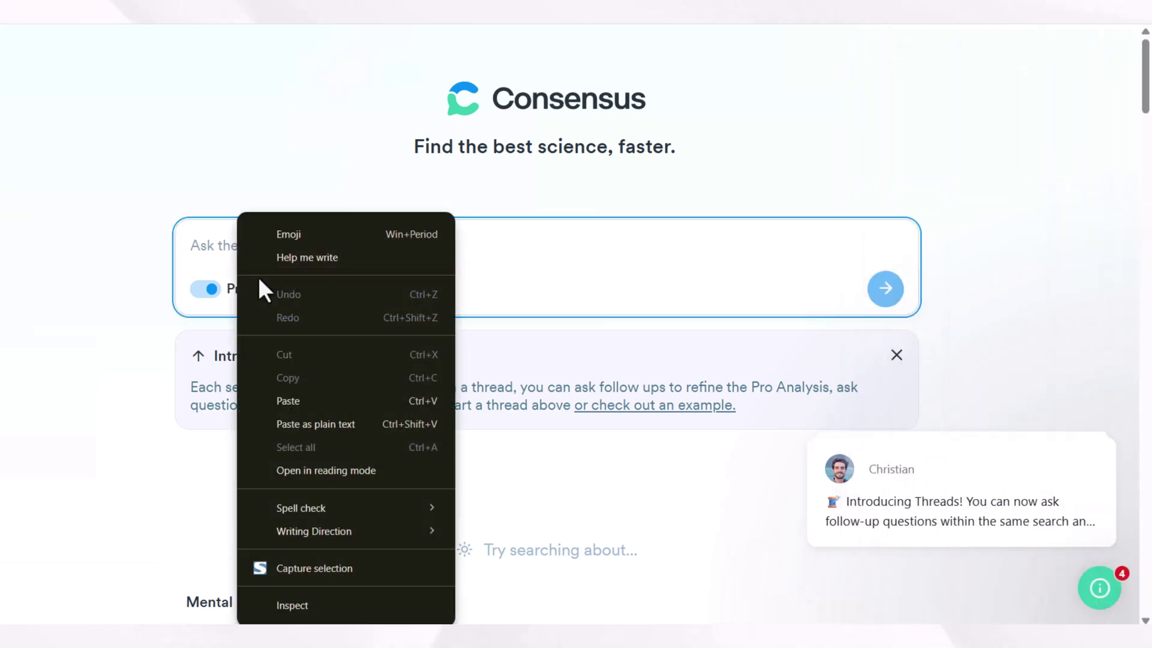
pyautogui.click(293, 399)
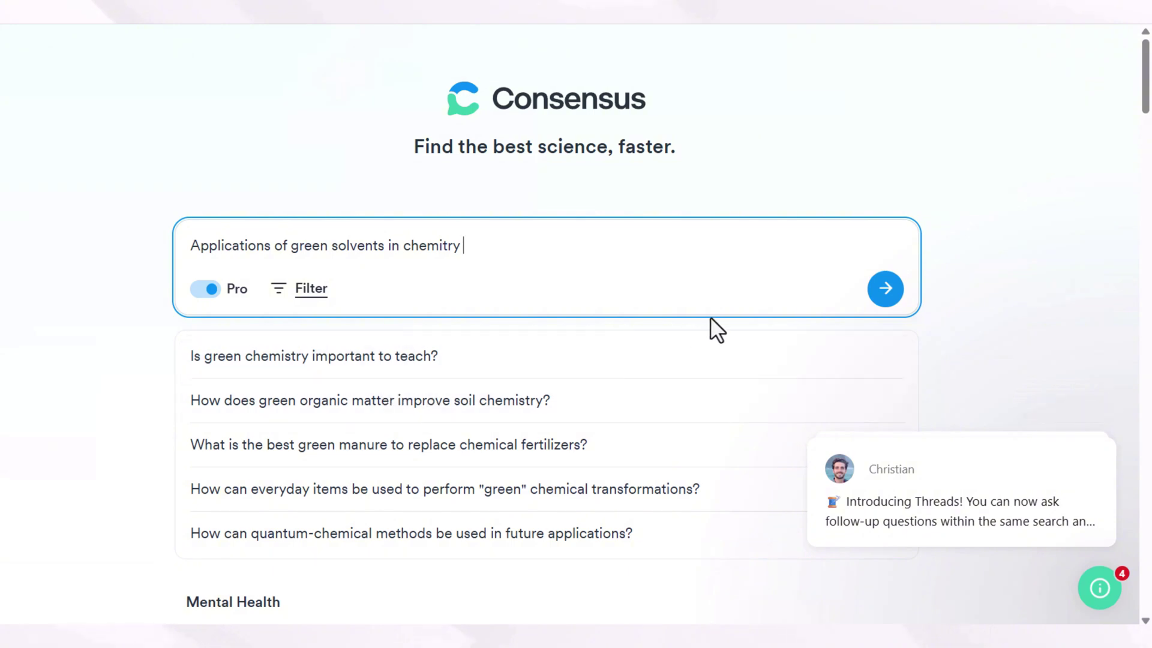
pyautogui.click(884, 290)
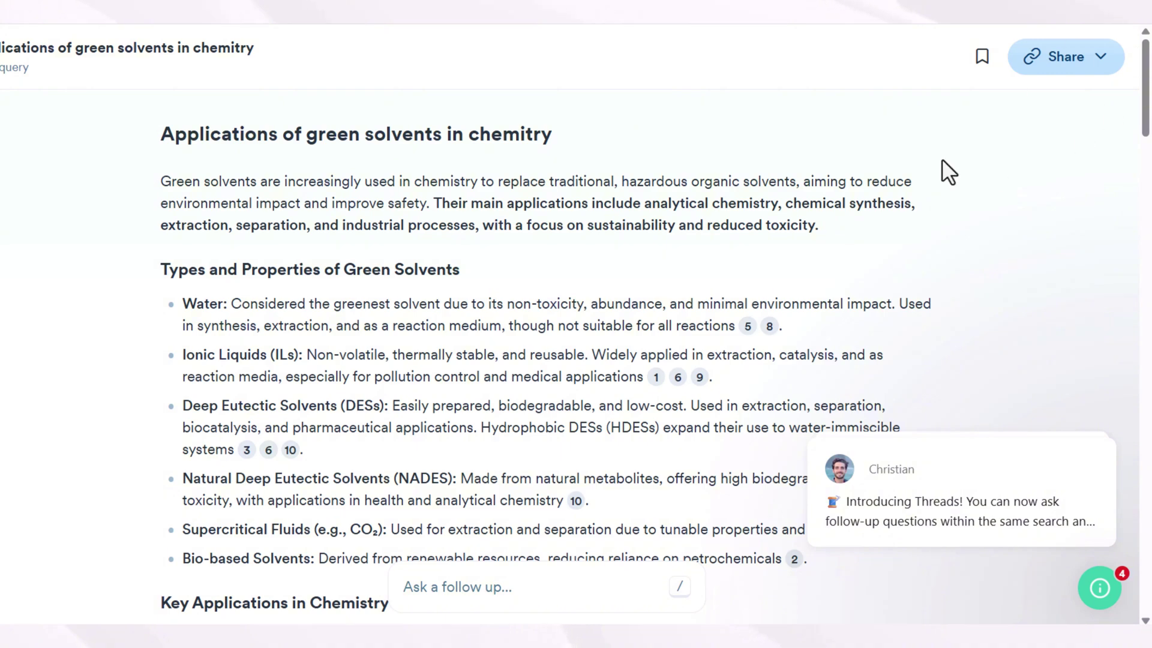
# - Scroll through Consensus's summarized answer on green solvent types and properties
pyautogui.scroll(-5, 264, 288)
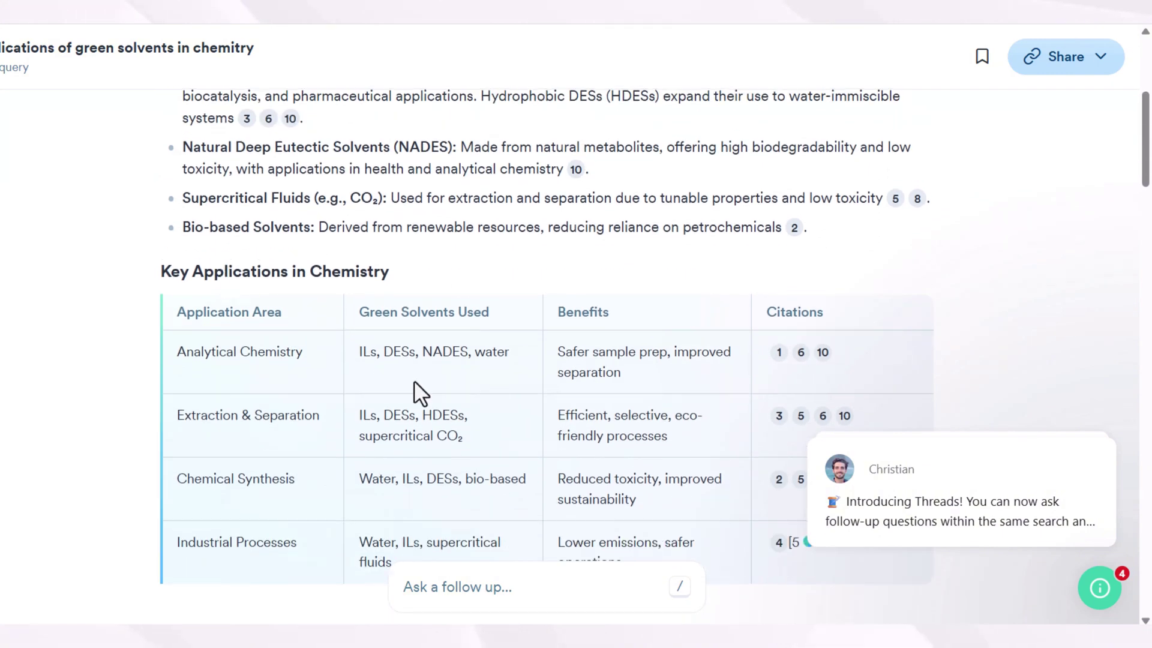
pyautogui.scroll(-1, 414, 380)
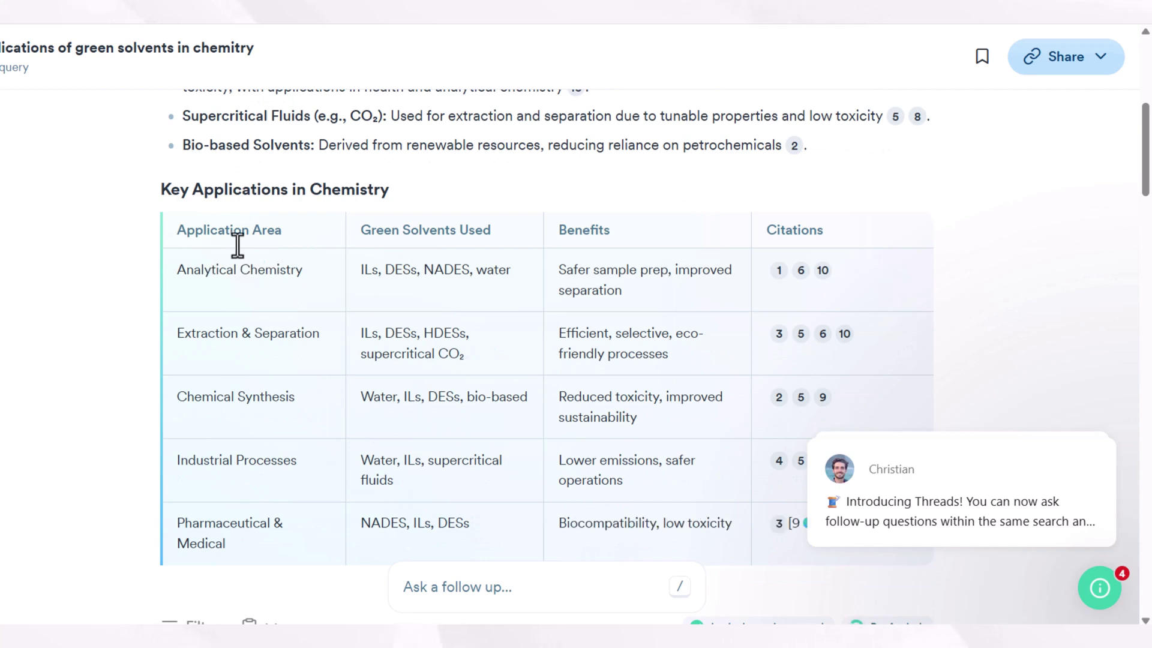
pyautogui.scroll(-5, 249, 324)
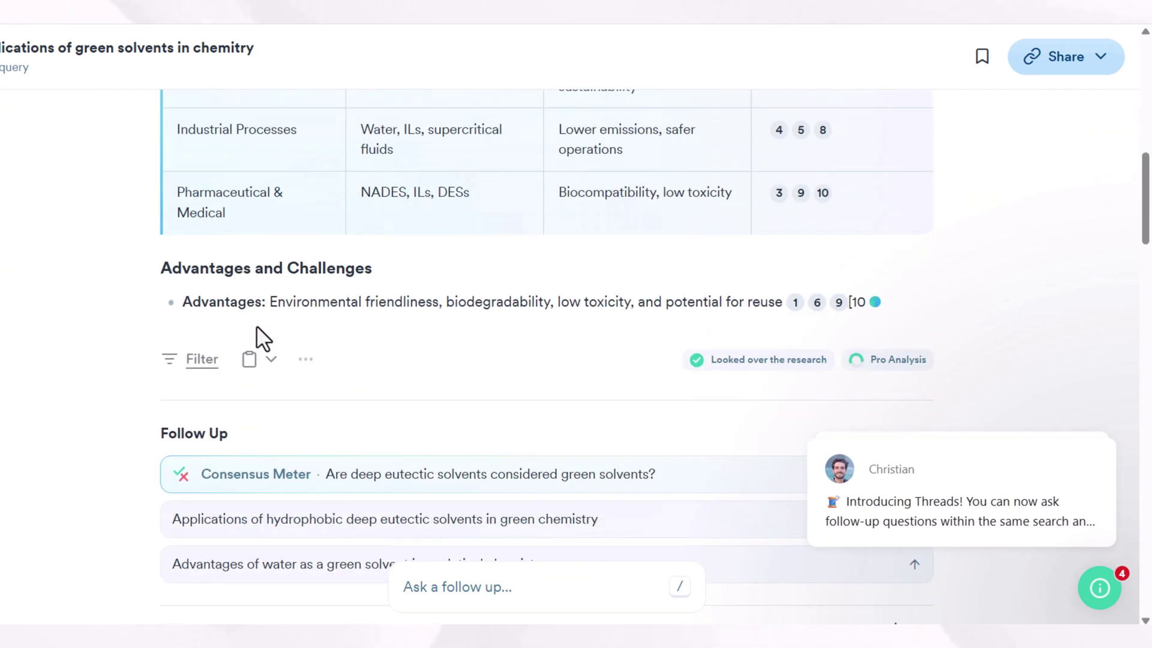
pyautogui.scroll(-3, 316, 353)
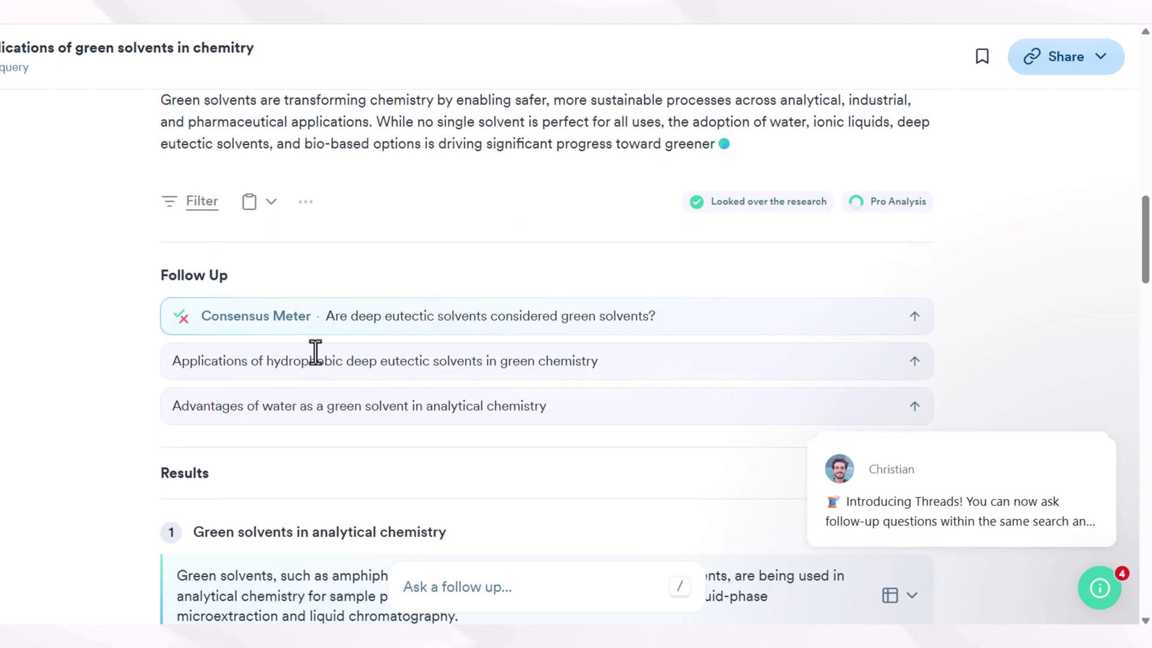
pyautogui.scroll(-3, 199, 390)
pyautogui.scroll(-1, 199, 390)
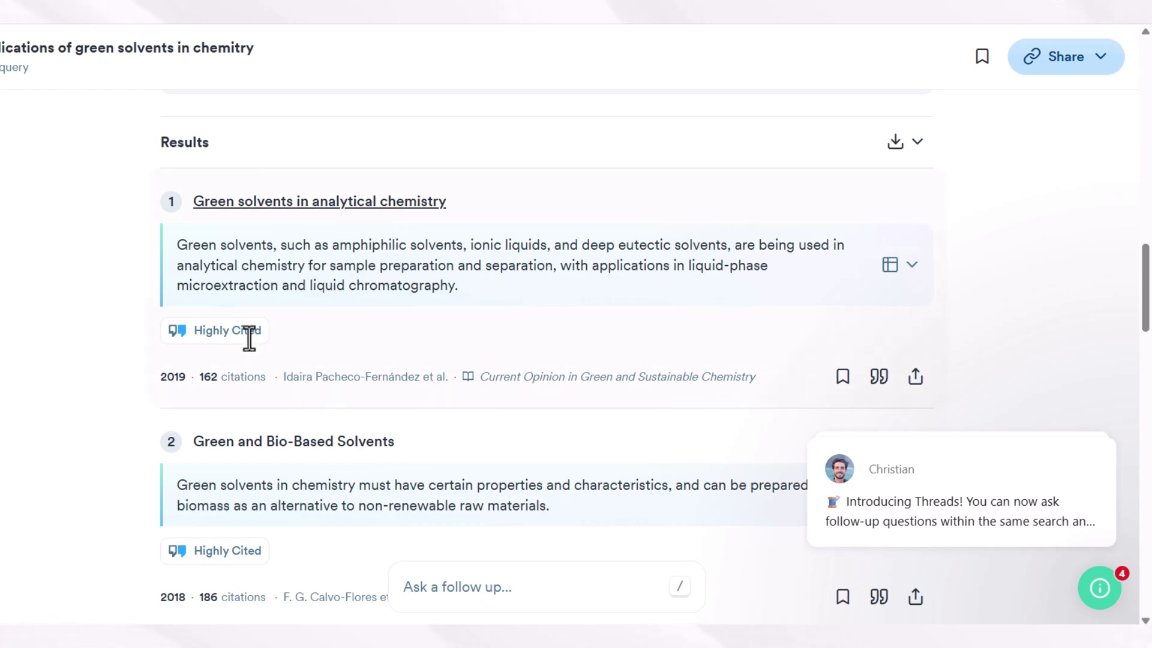
# - Expand the first result's study attributes and scroll through them
pyautogui.moveTo(223, 335)
pyautogui.click(897, 267)
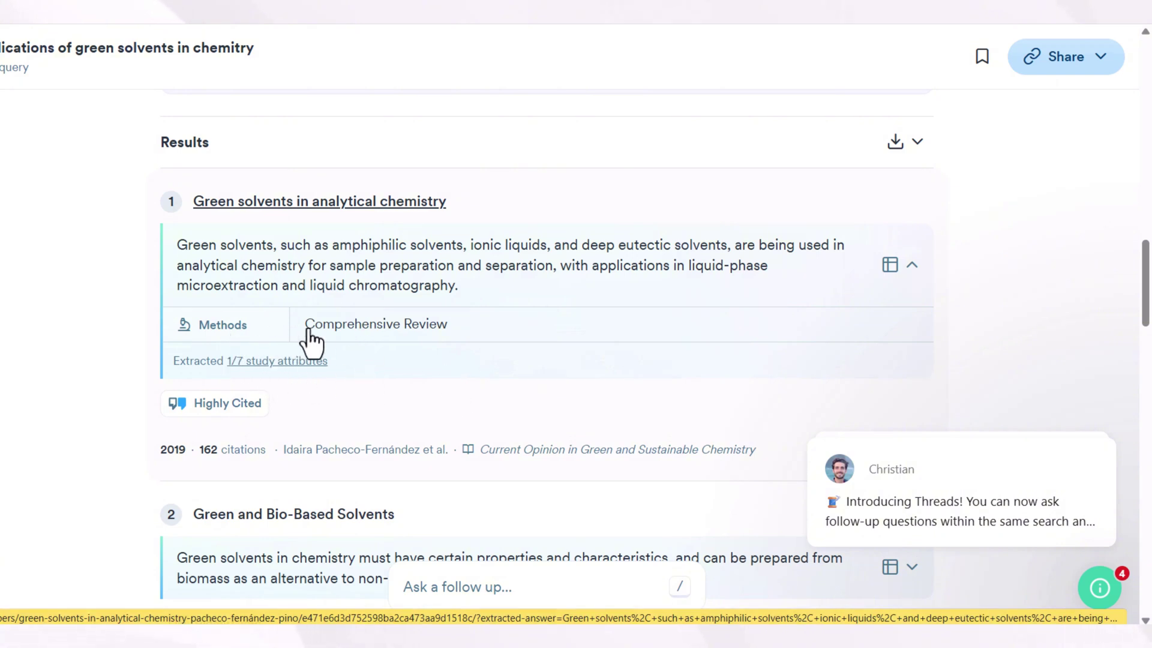
pyautogui.scroll(-6, 343, 414)
pyautogui.scroll(-6, 321, 330)
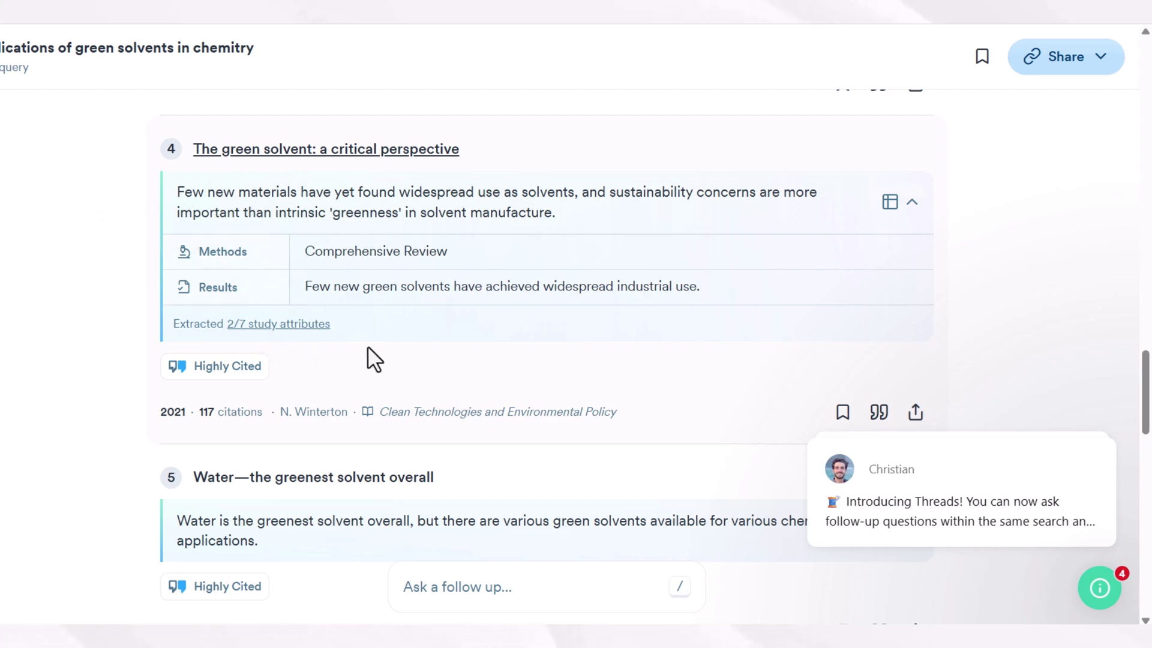
pyautogui.moveTo(296, 334)
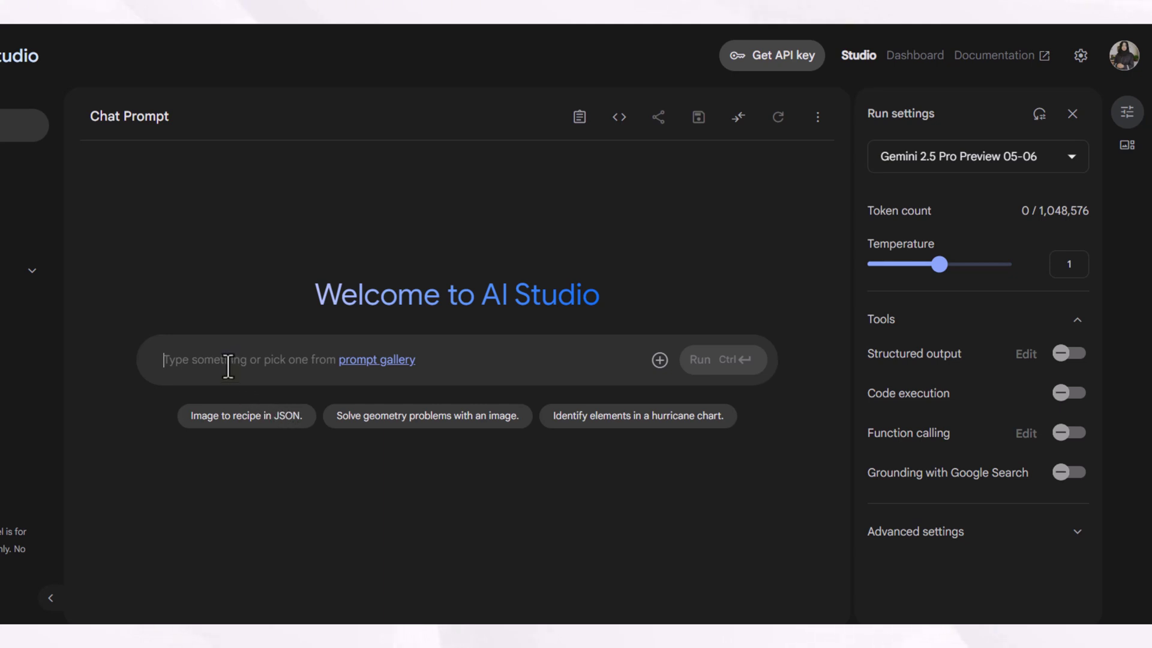
# - Paste the green-solvents thesis-outline request, add the missing quote before the title, and run it
pyautogui.click(660, 360)
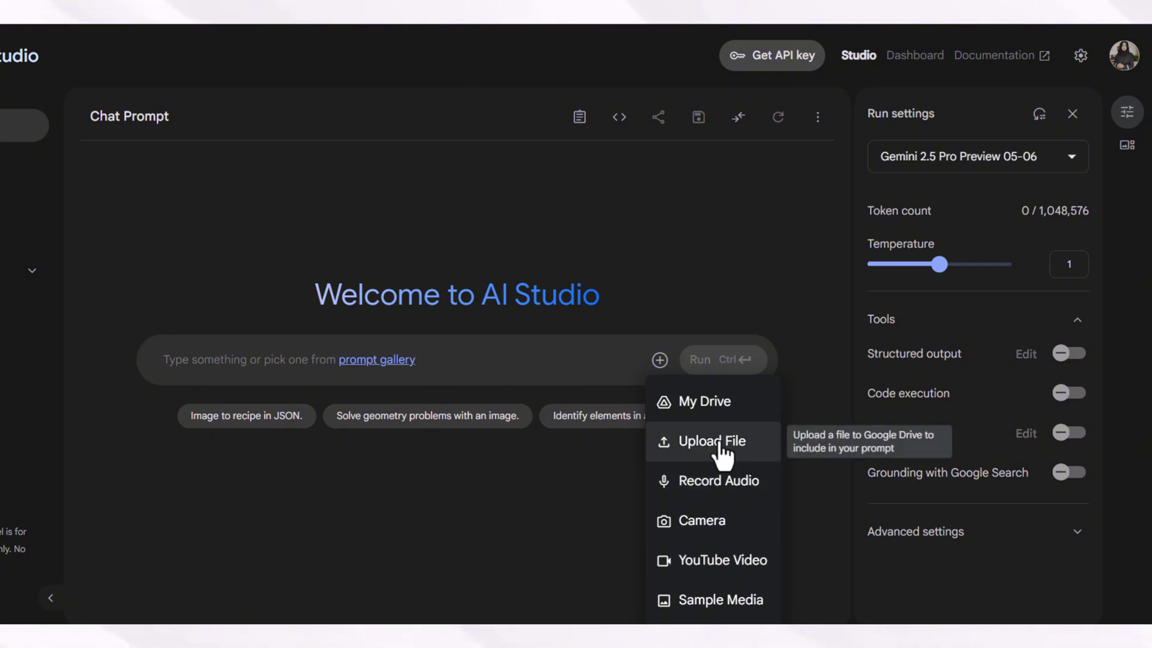
pyautogui.click(175, 359)
pyautogui.write('write the outlin of my thesis entitile" Applications of green solvents in chemitry')
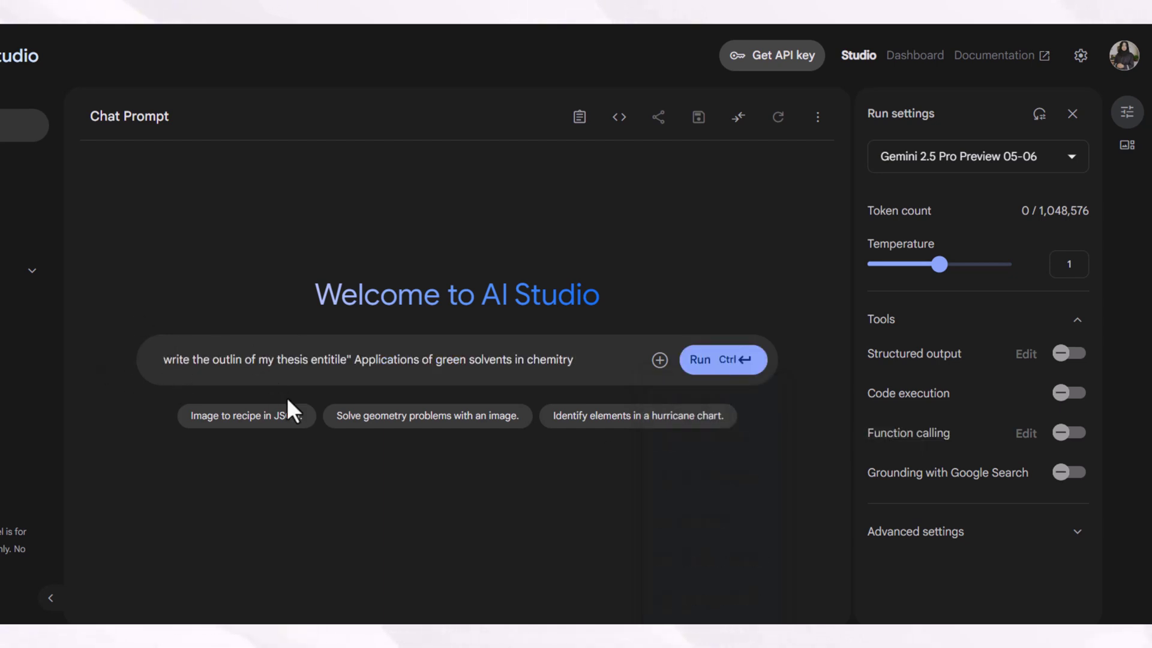
pyautogui.click(347, 360)
pyautogui.write('"')
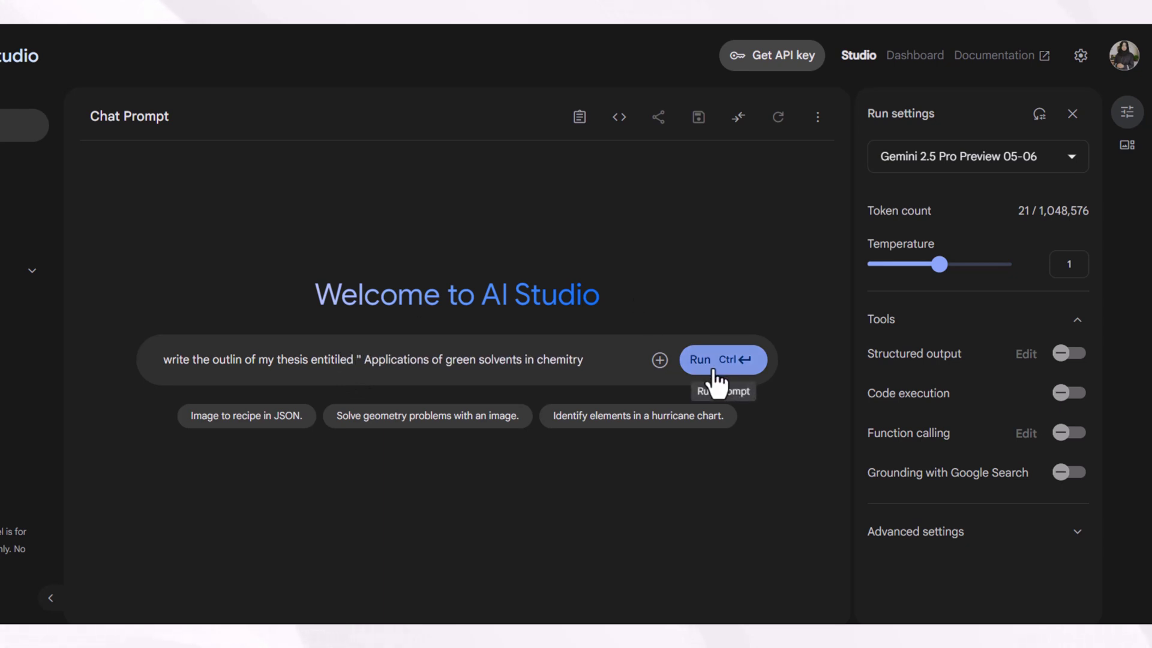
pyautogui.click(715, 377)
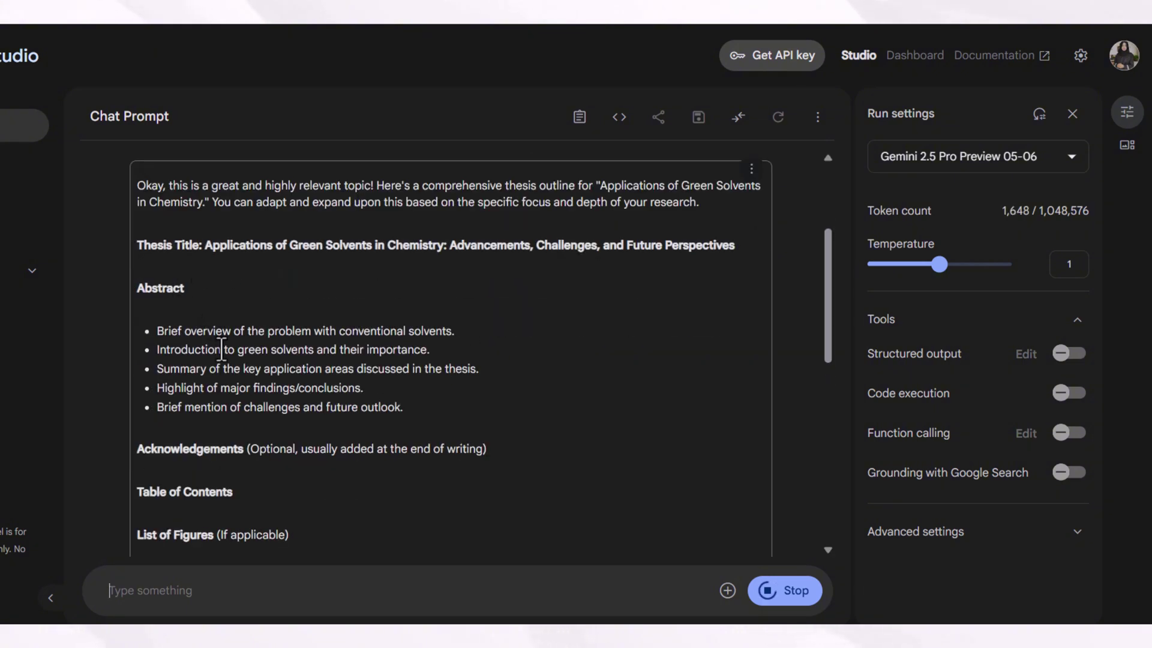
# - Scroll through the finished outline from the Abstract to Chapter 4 on extraction and separation
pyautogui.scroll(-3, 192, 330)
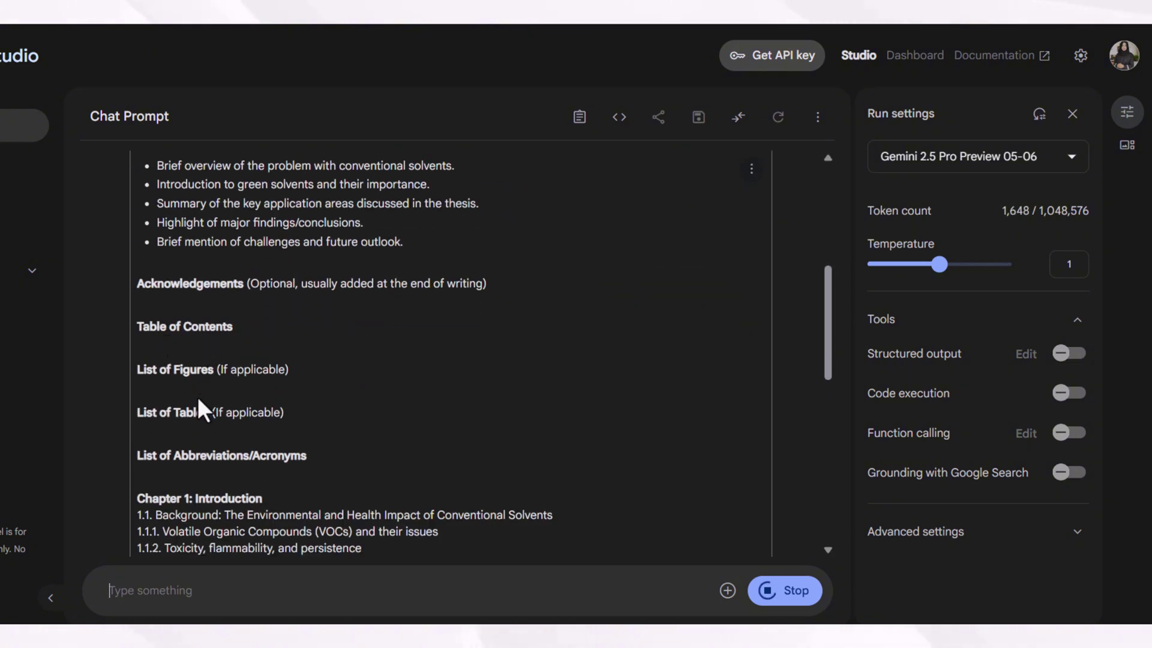
pyautogui.scroll(-3, 197, 397)
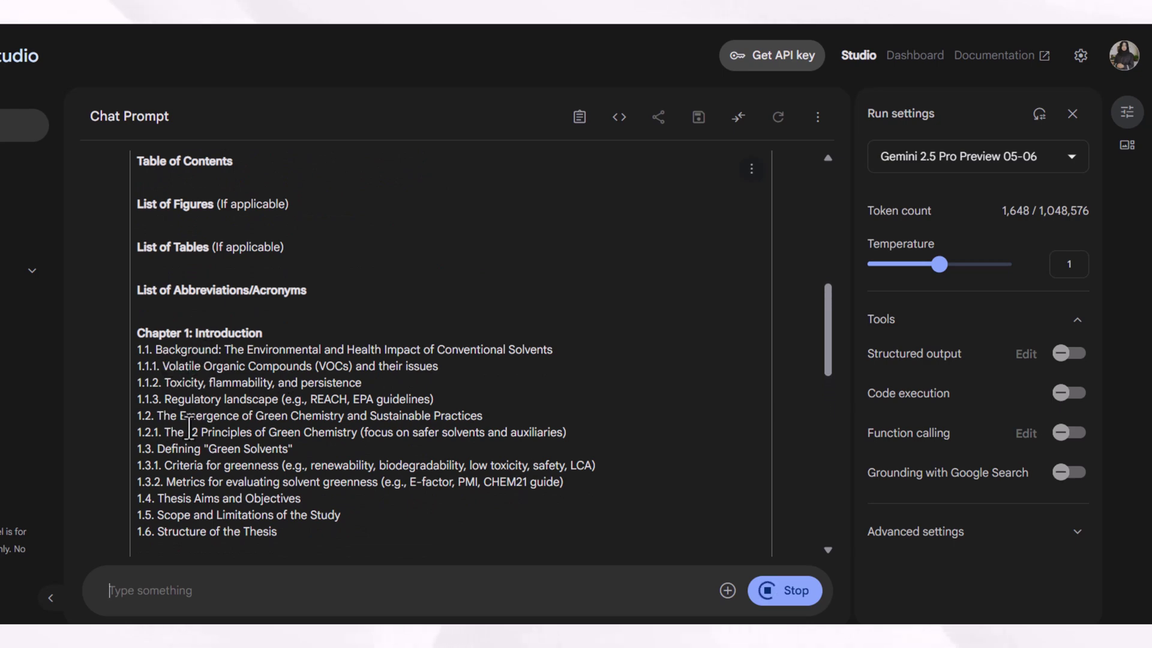
pyautogui.scroll(-3, 189, 428)
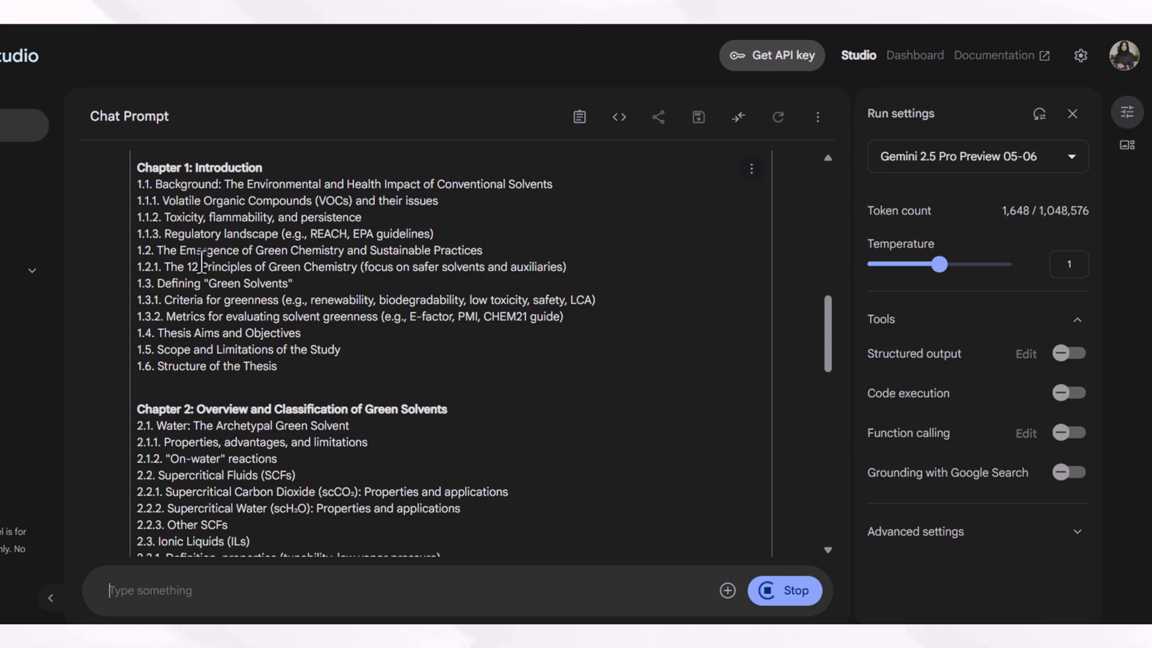
pyautogui.scroll(-4, 231, 329)
pyautogui.scroll(1, 200, 295)
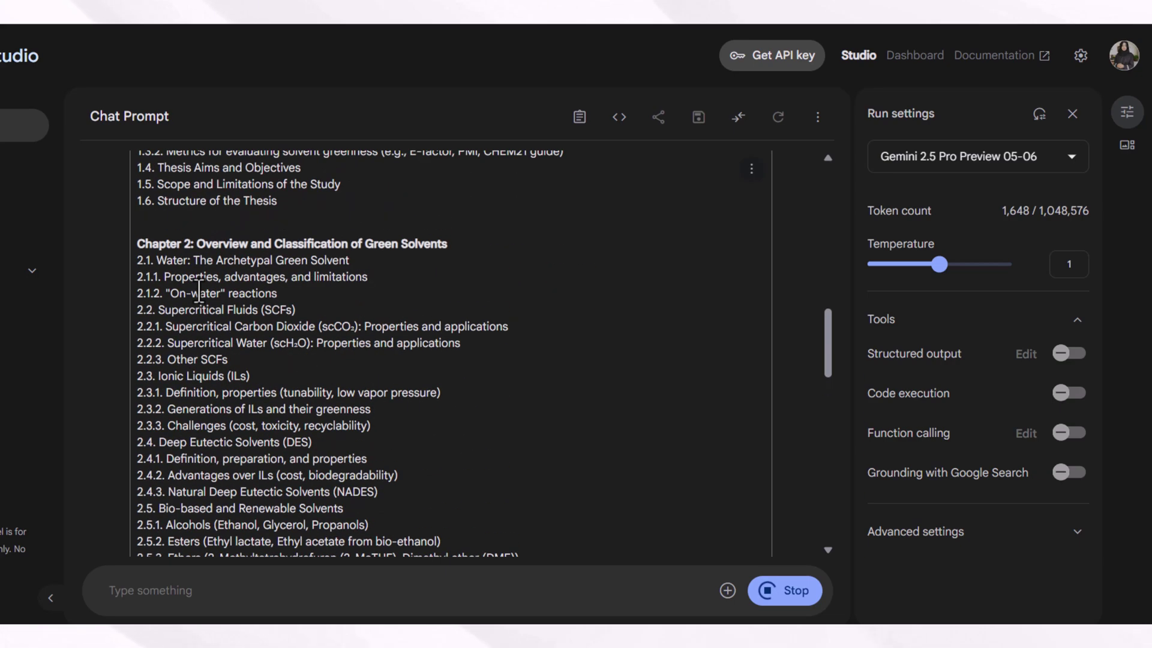
pyautogui.scroll(-6, 272, 317)
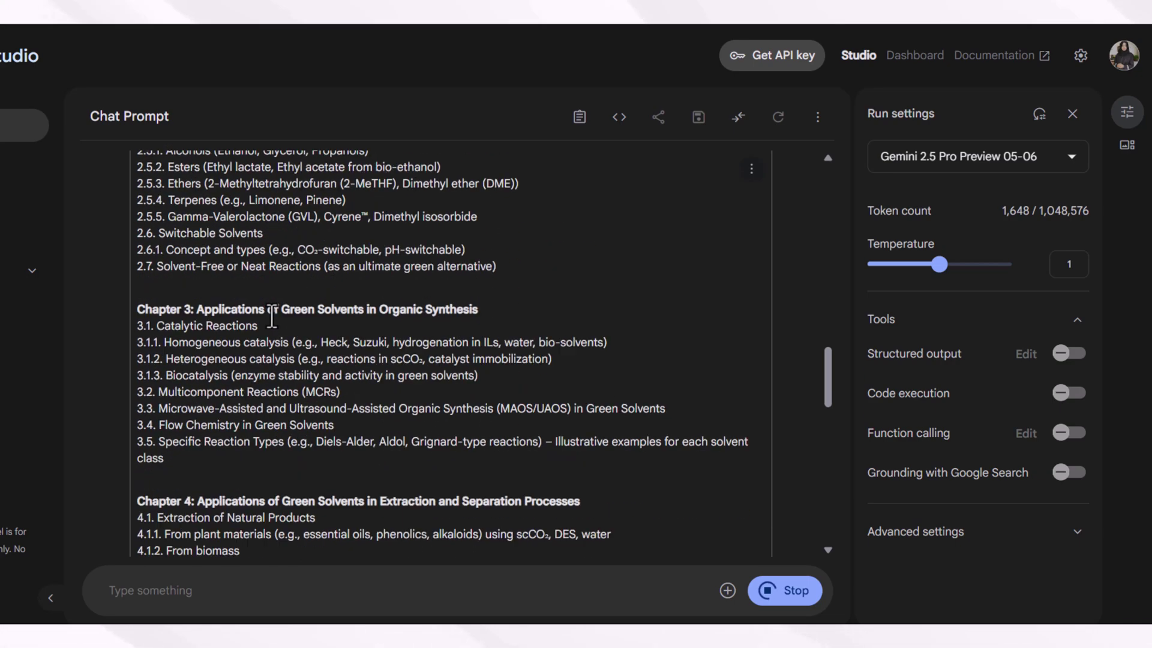
pyautogui.scroll(-2, 272, 317)
pyautogui.scroll(20, 272, 316)
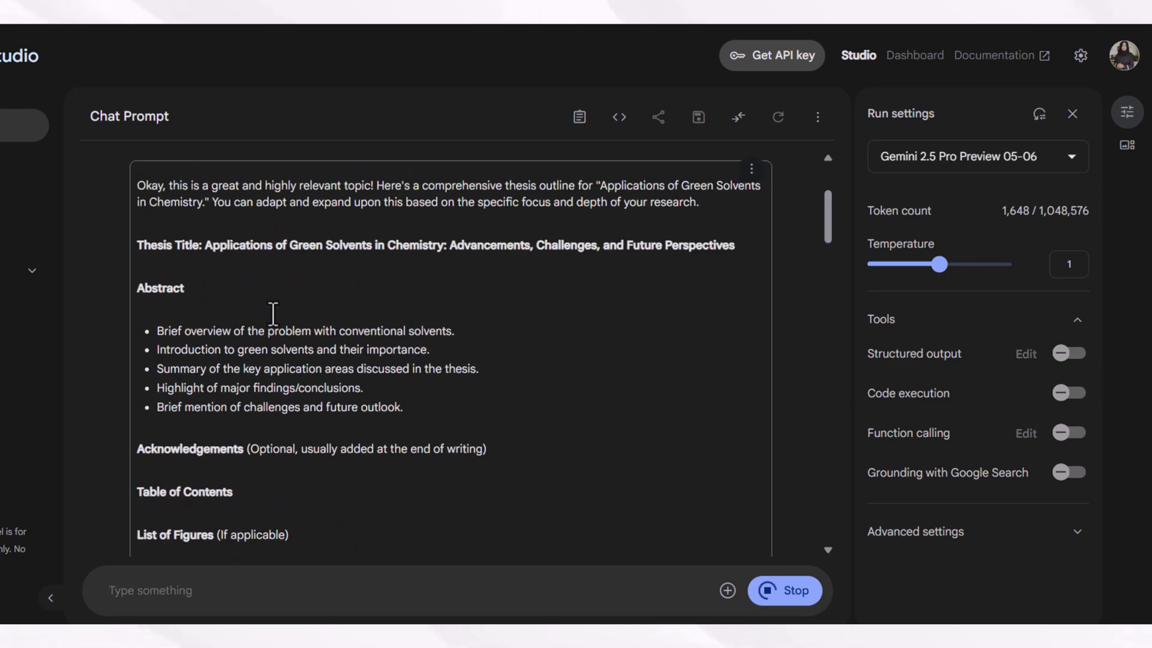
pyautogui.scroll(3, 612, 180)
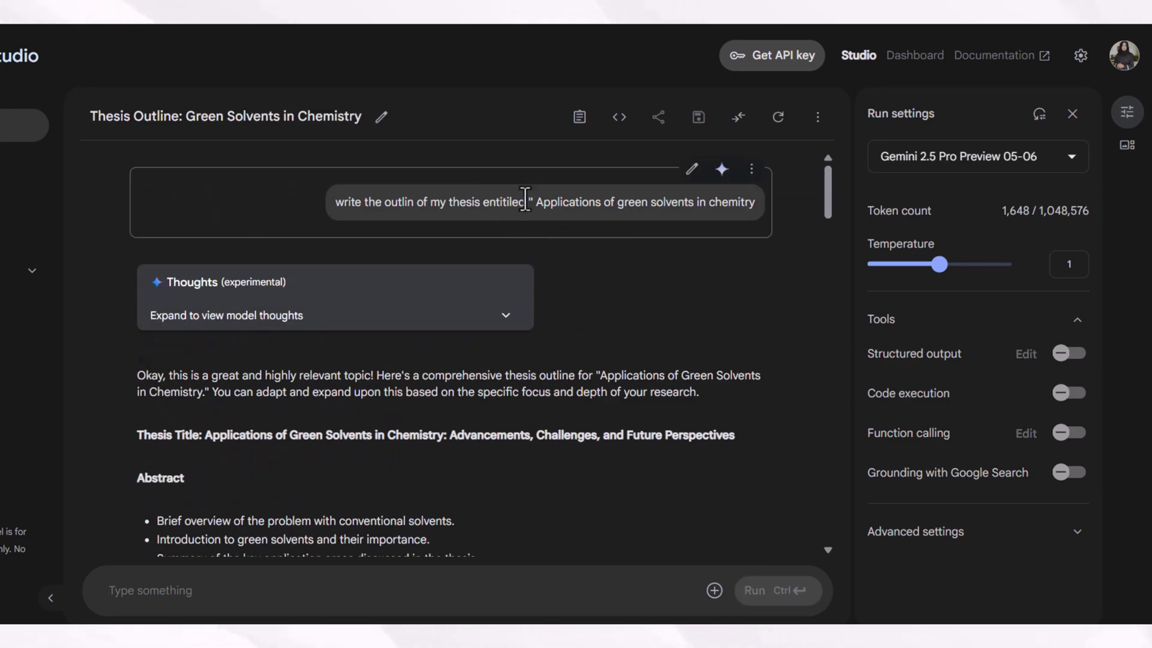
pyautogui.scroll(-7, 188, 455)
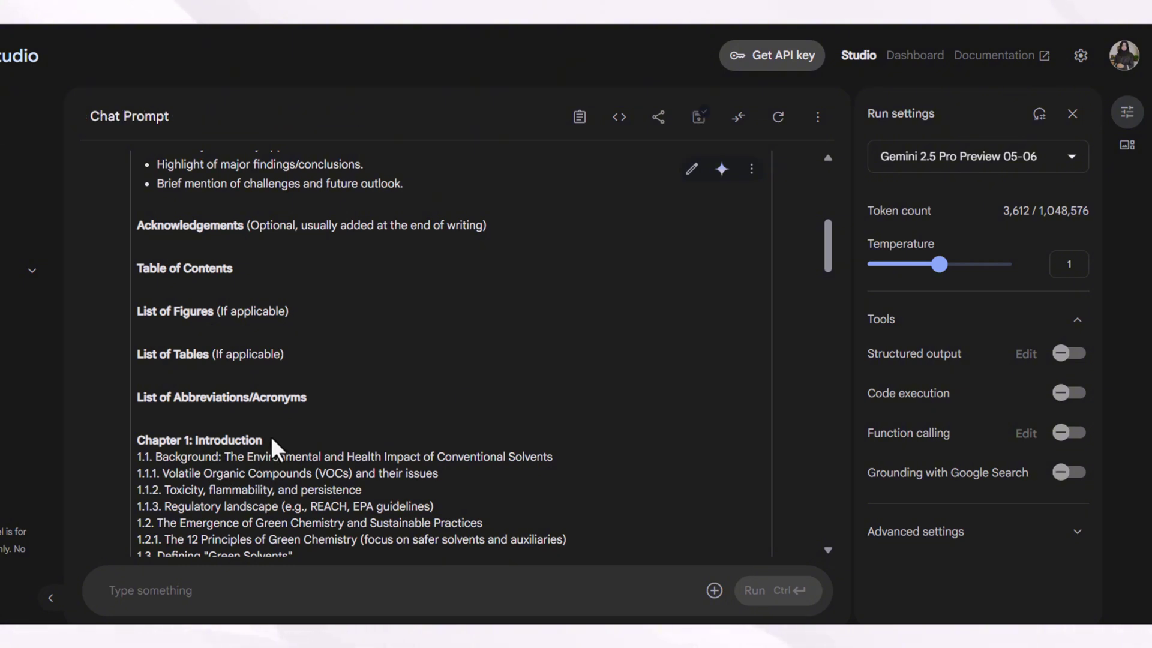
# - Upload 92022330_oa.pdf to the prompt and ask for presentation content for 35 slides
pyautogui.click(710, 591)
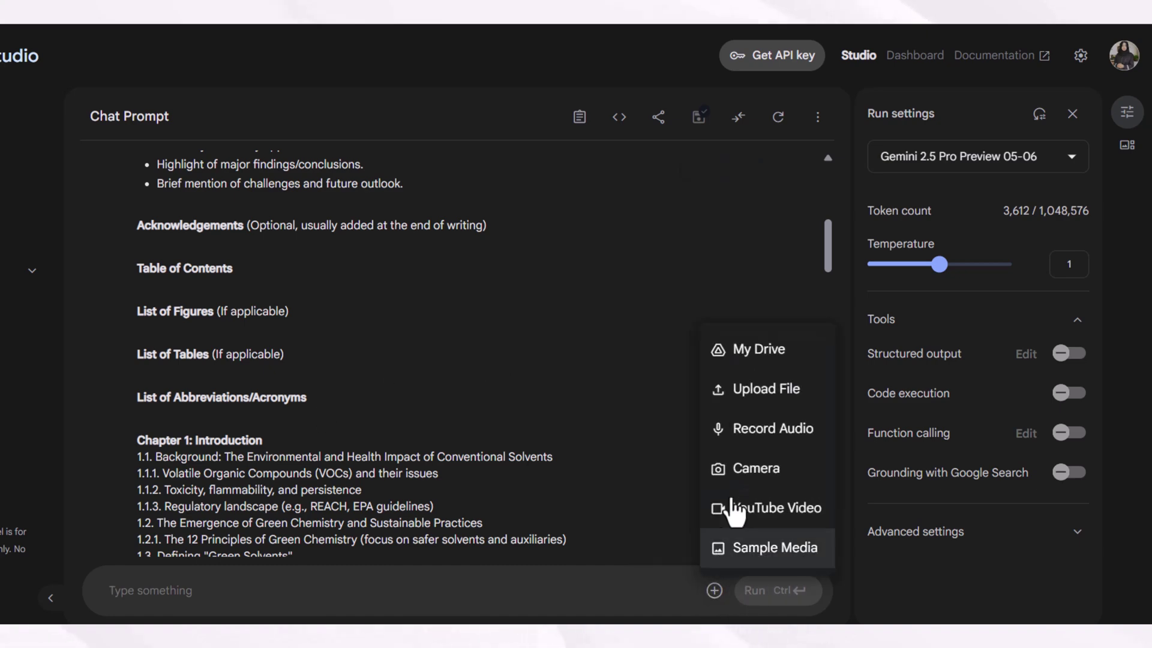
pyautogui.click(759, 390)
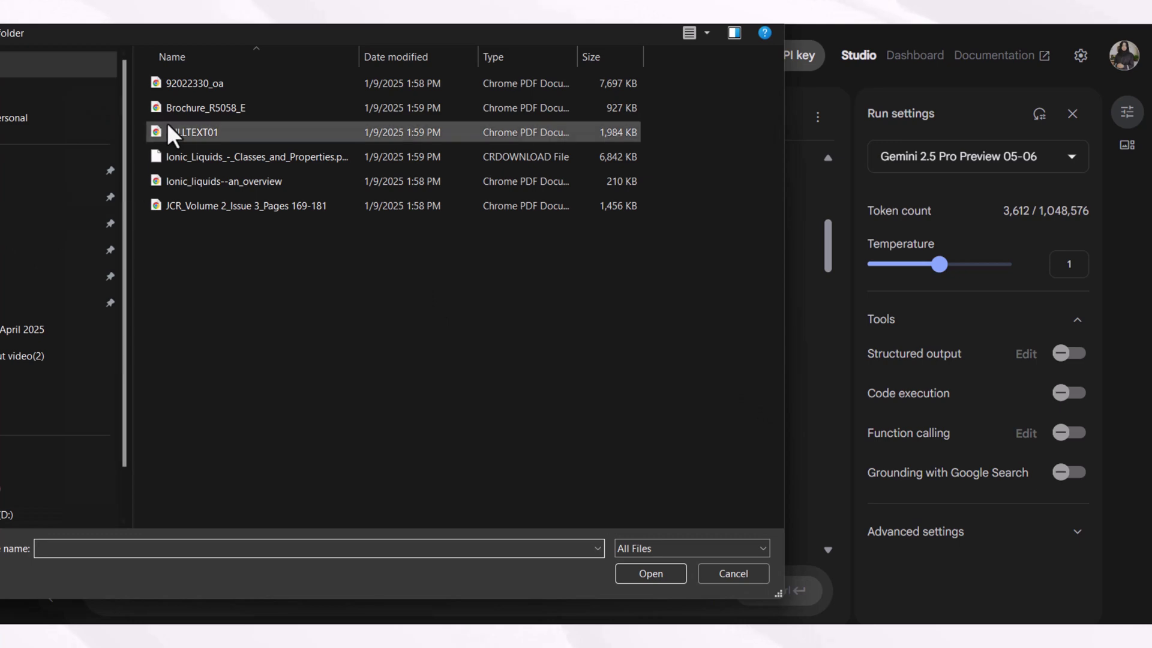
pyautogui.click(223, 84)
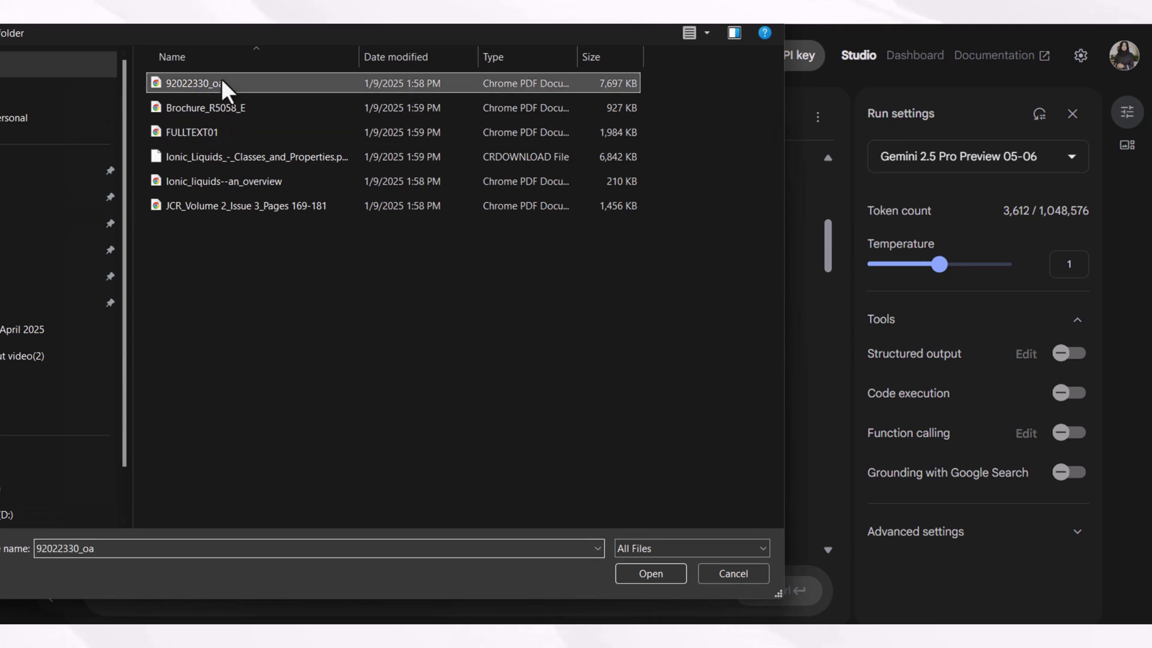
pyautogui.click(645, 574)
pyautogui.write('give me the presenataion content of this paper for 35 slides')
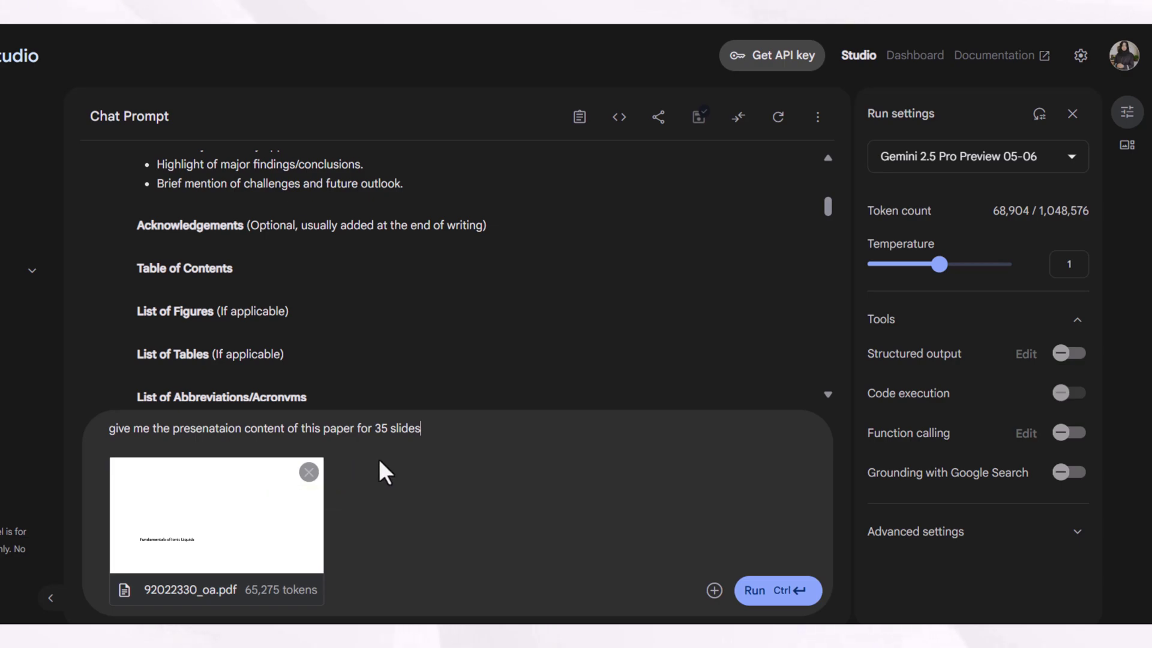
# - Run the 35-slide request and scroll down to the streaming Ionic Liquids slide content
pyautogui.click(761, 597)
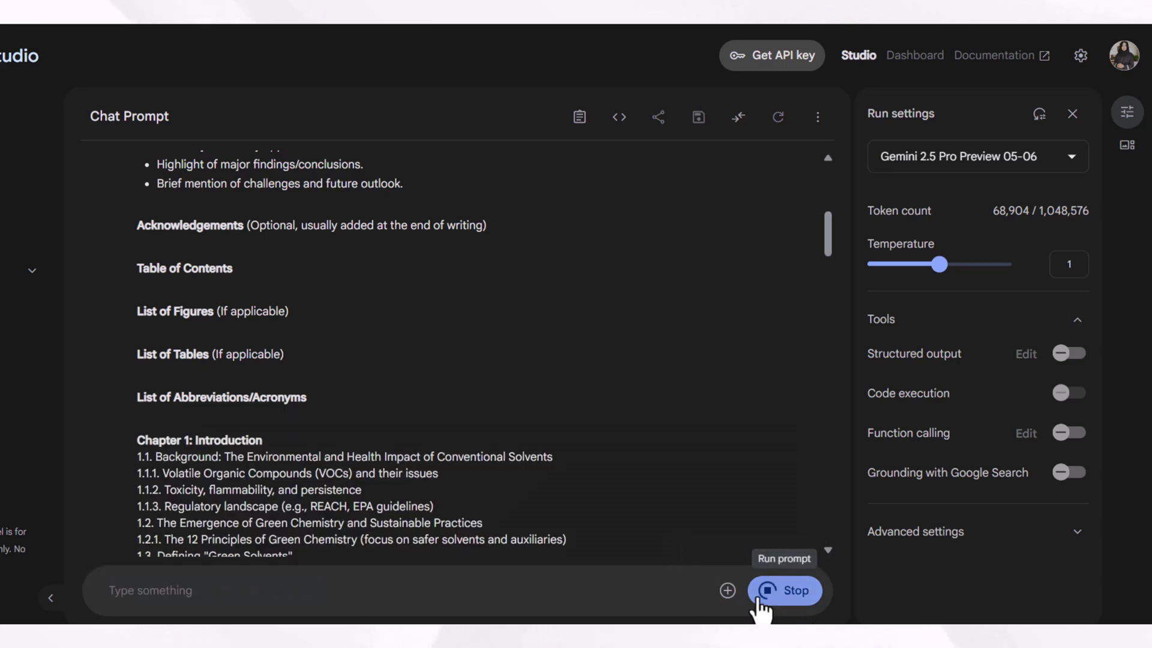
pyautogui.moveTo(826, 265); pyautogui.dragTo(833, 473)
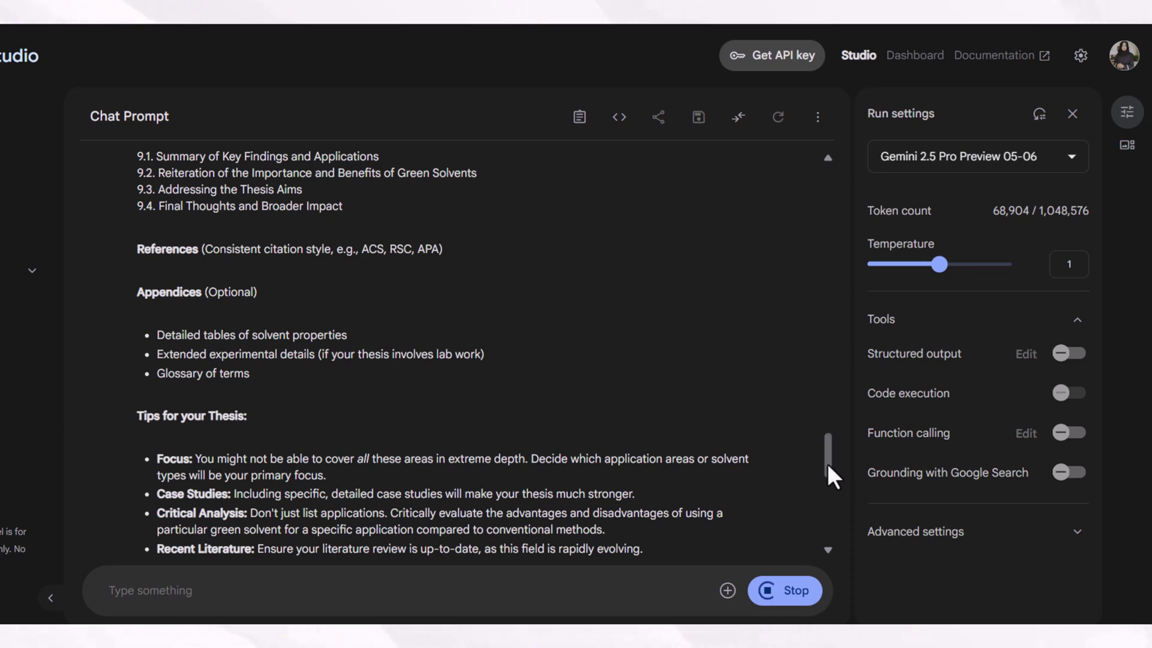
pyautogui.moveTo(826, 463); pyautogui.dragTo(828, 512)
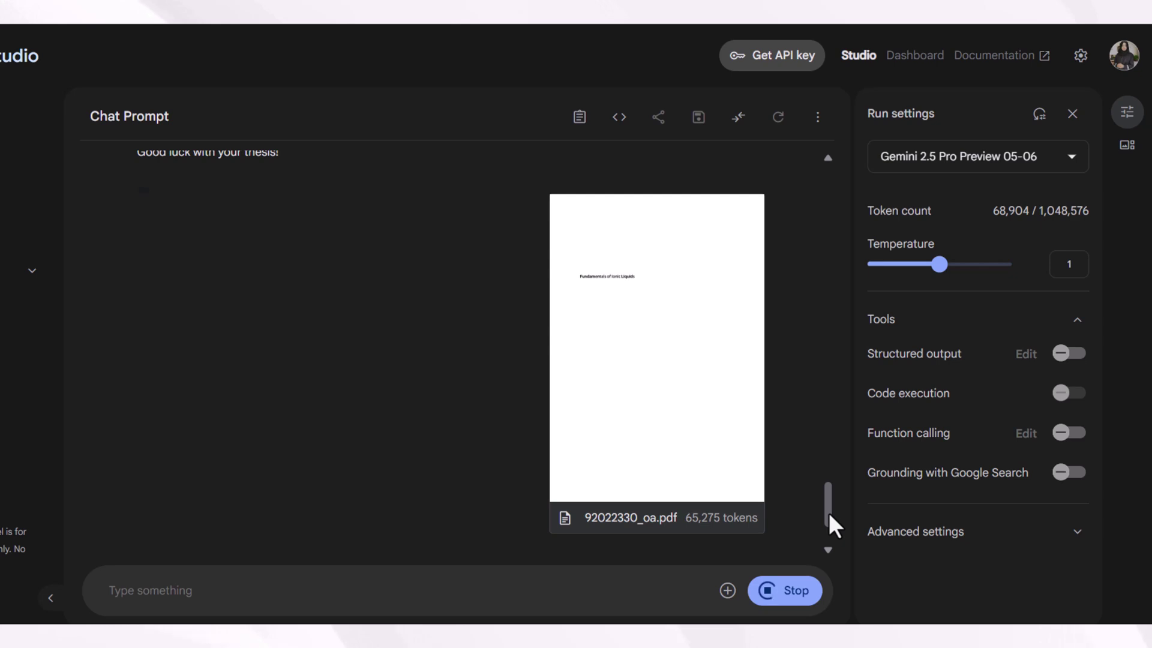
pyautogui.moveTo(829, 513)
pyautogui.mouseDown()
pyautogui.moveTo(826, 500)
pyautogui.moveTo(827, 520)
pyautogui.mouseUp()
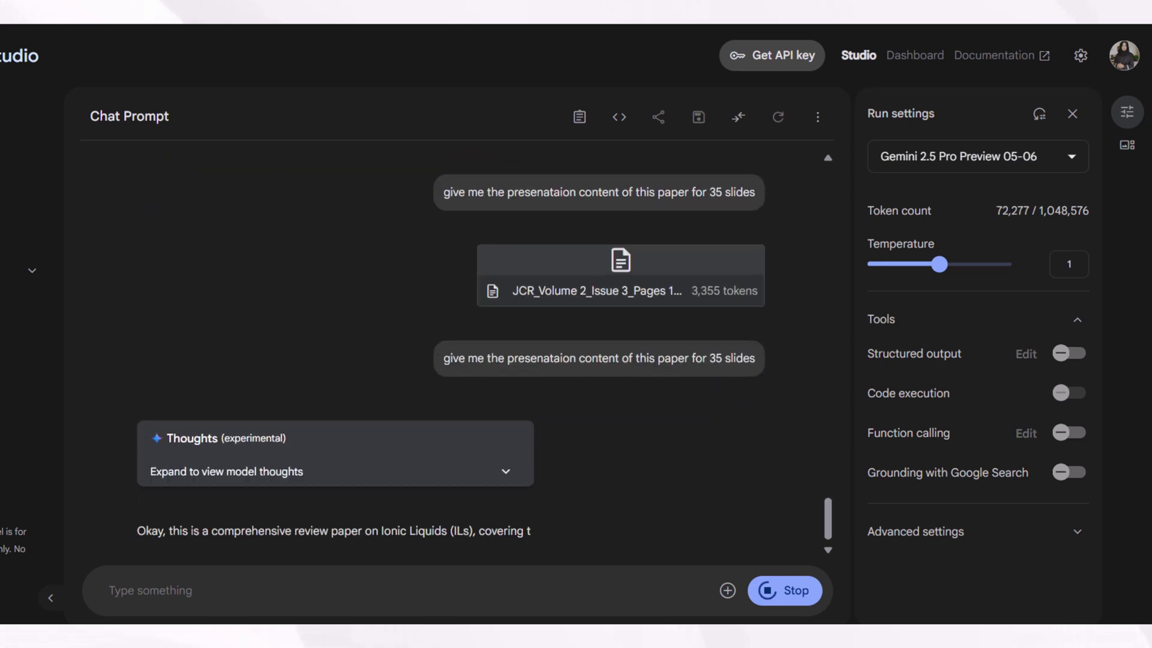